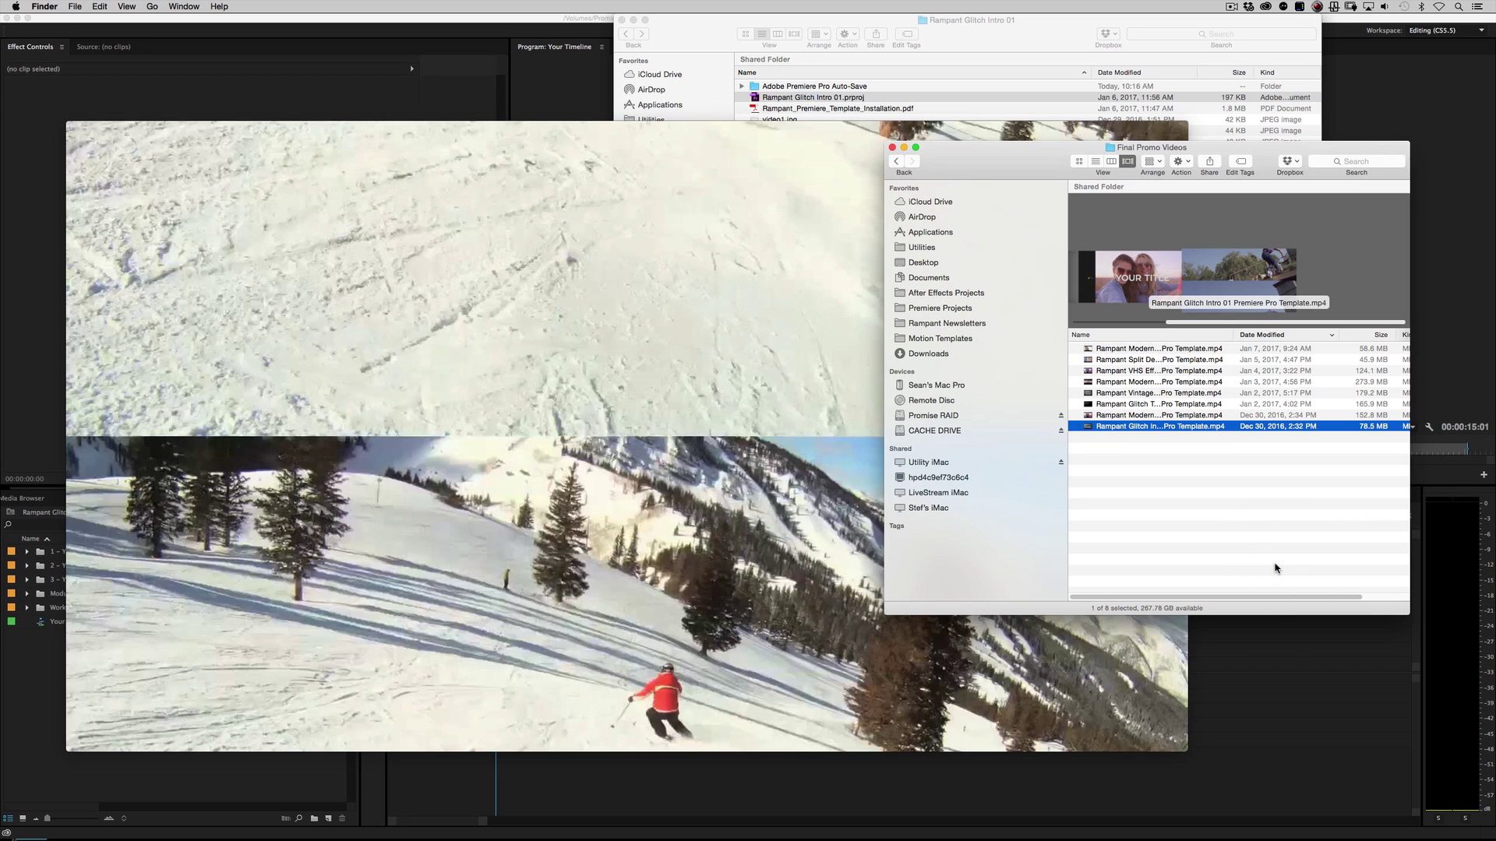
Bring the Rampant Glitch Intro 01 folder forward and inspect its .prproj, video JPEGs and installation PDF
left_click(1017, 40)
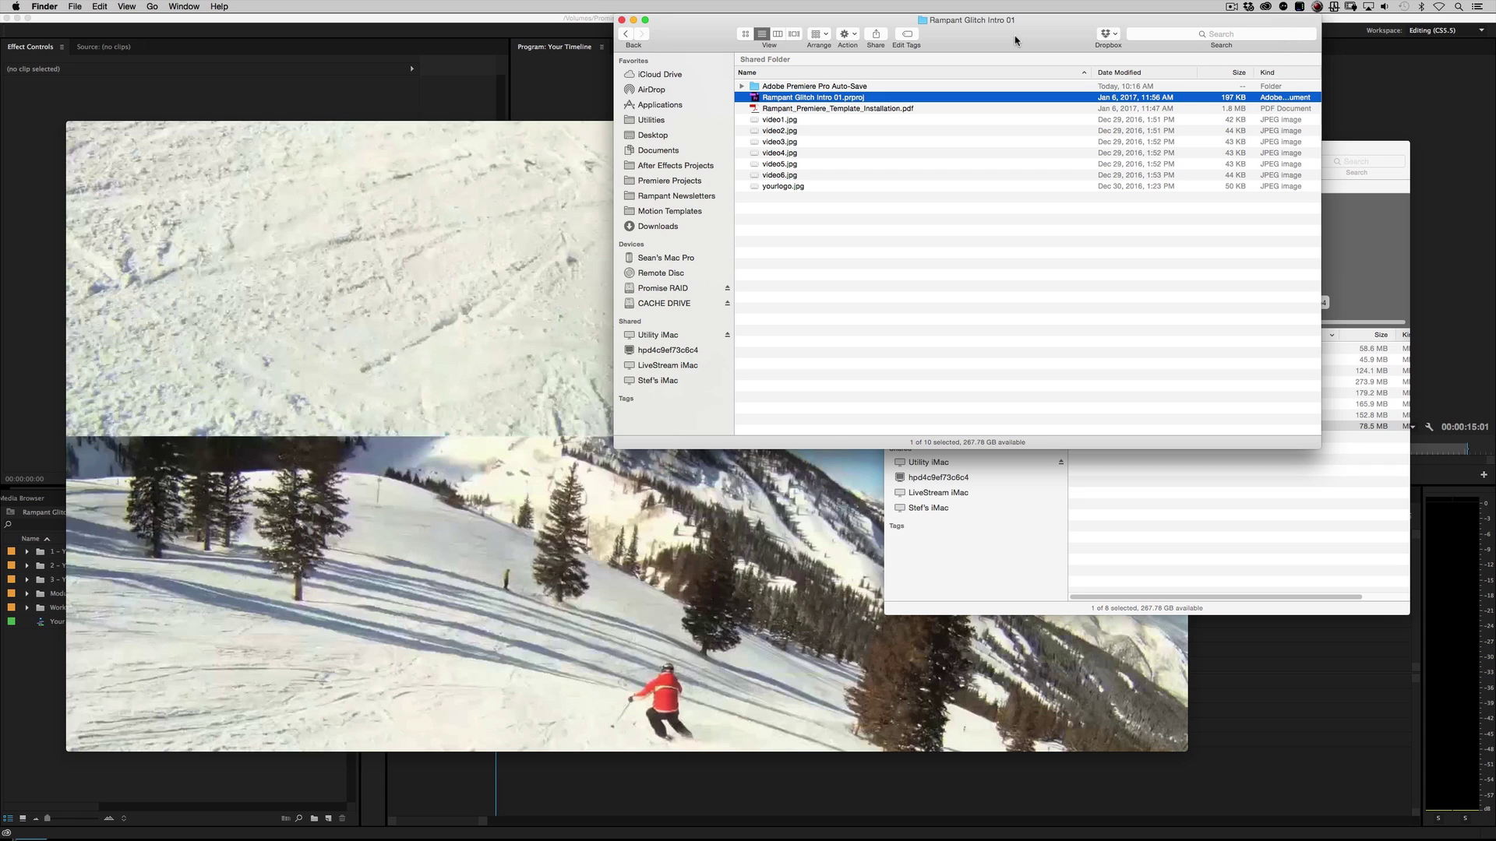
left_click(933, 162)
left_click(846, 98)
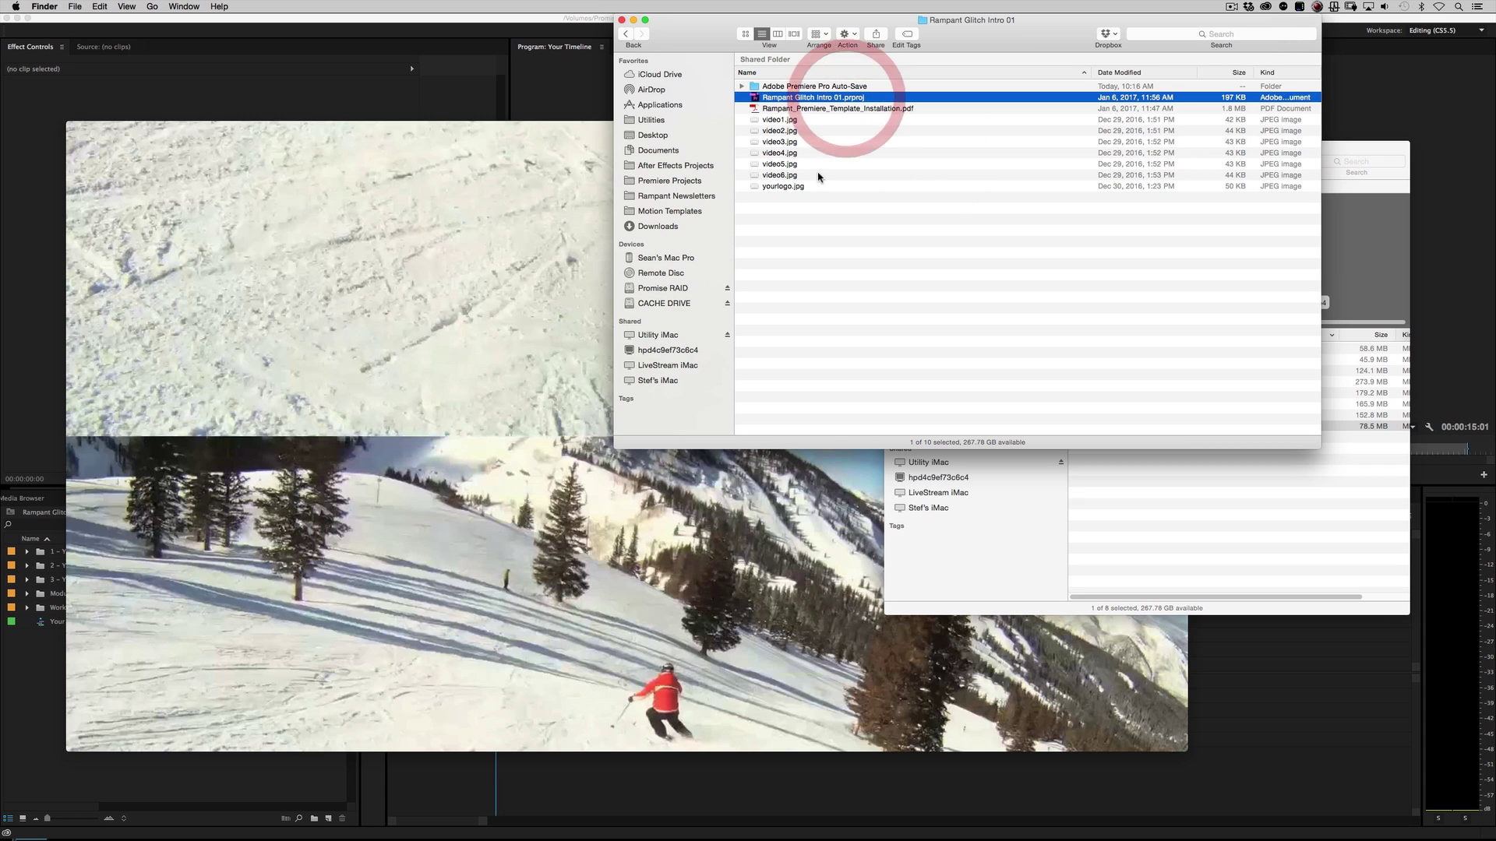
left_click(841, 121)
left_click(790, 100)
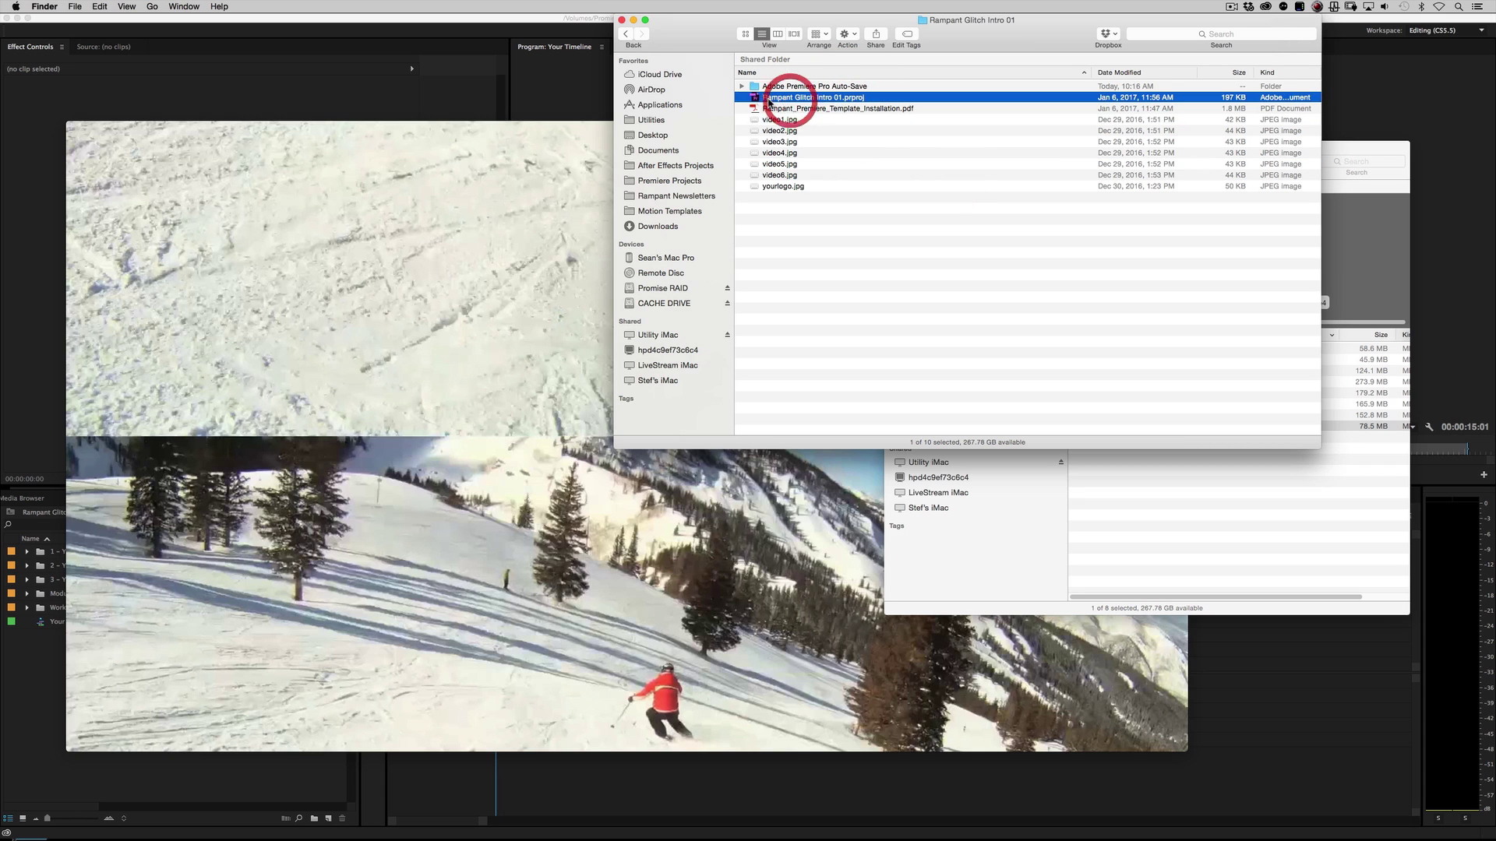
left_click(864, 109)
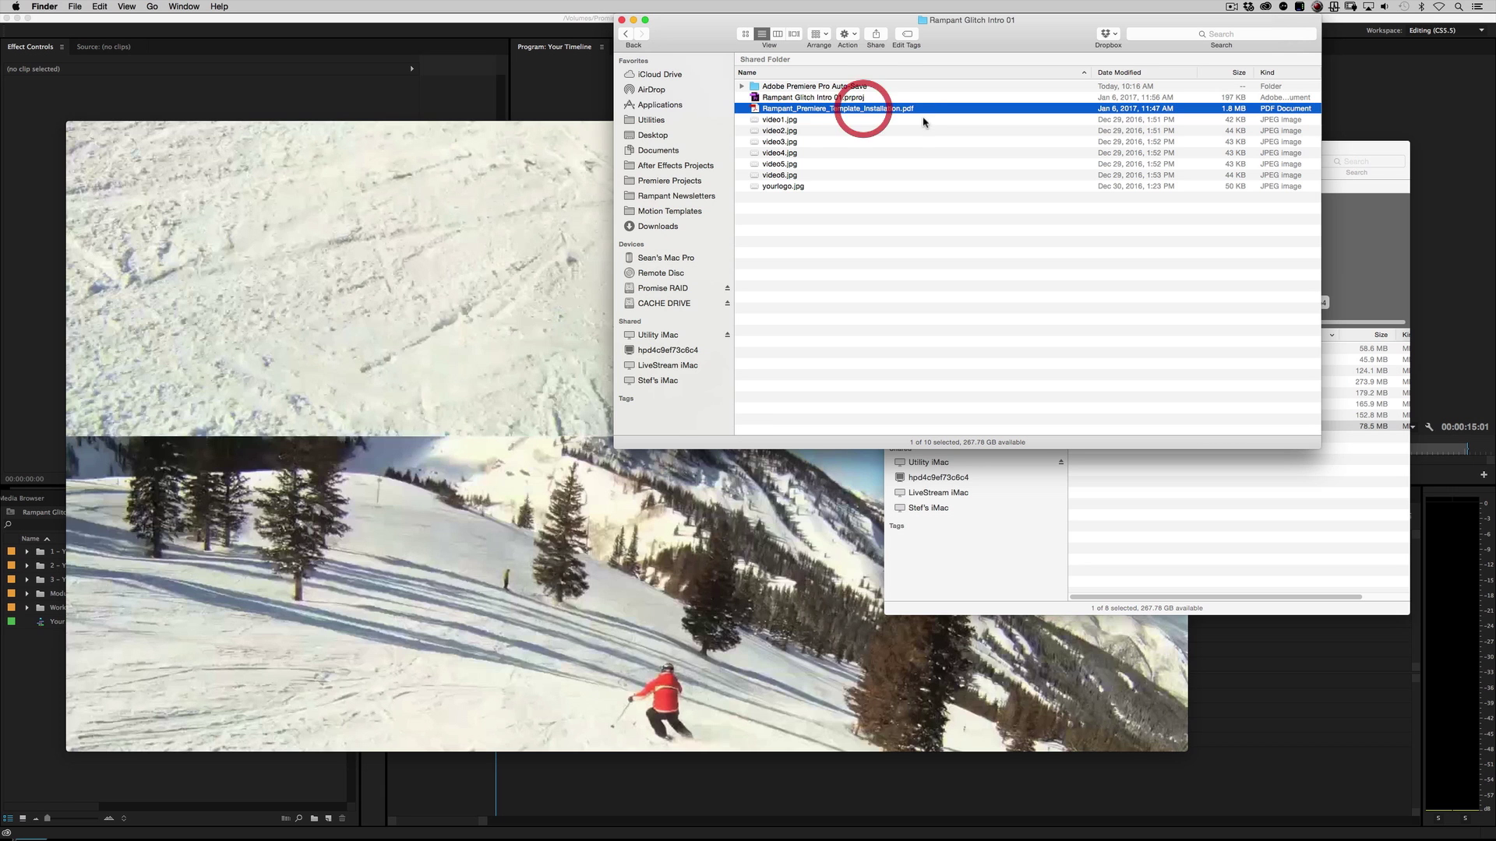
key("space")
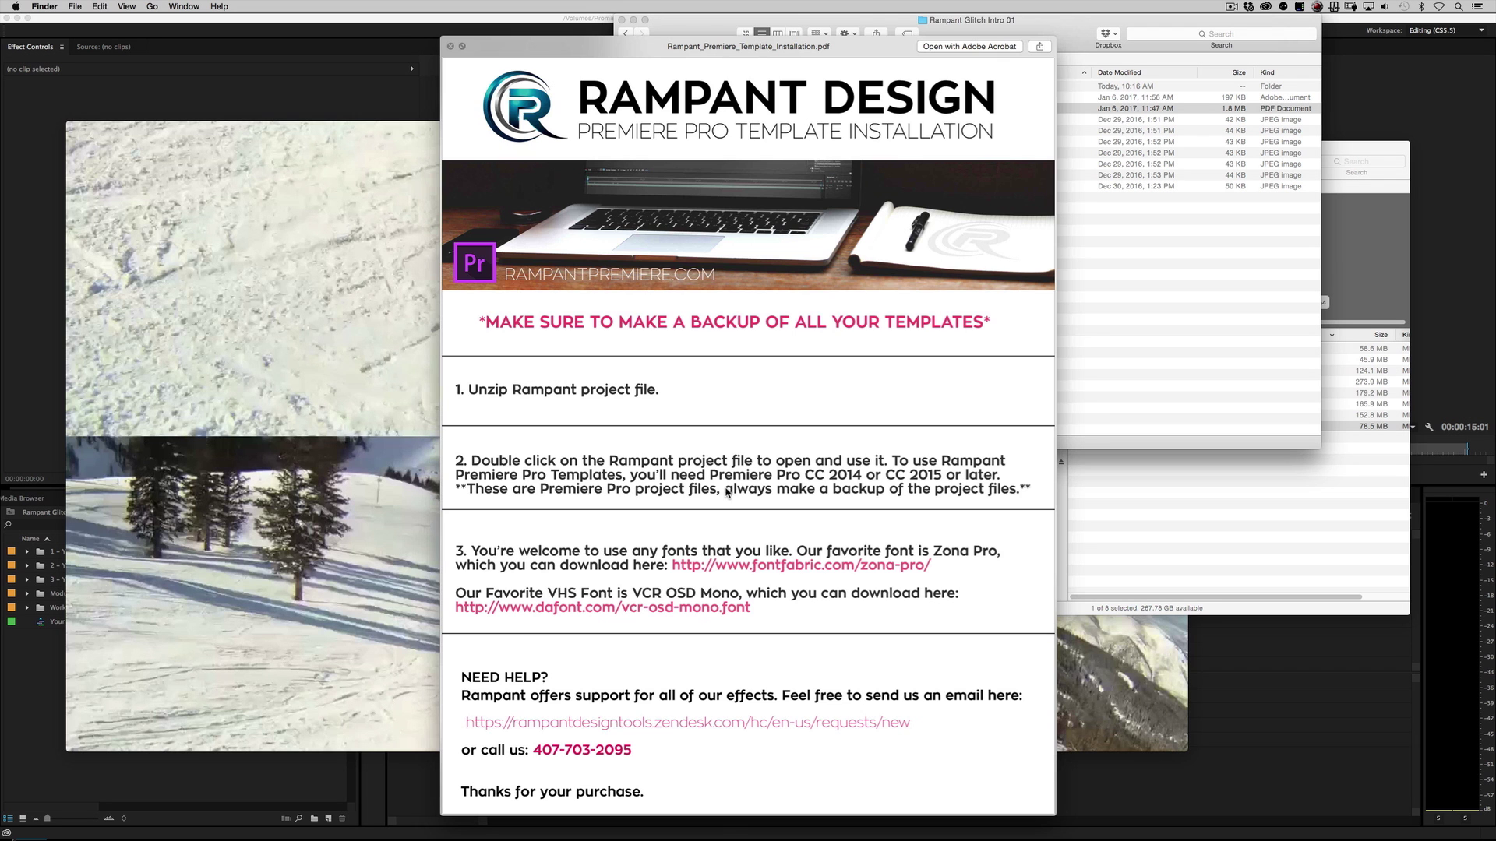
key("space")
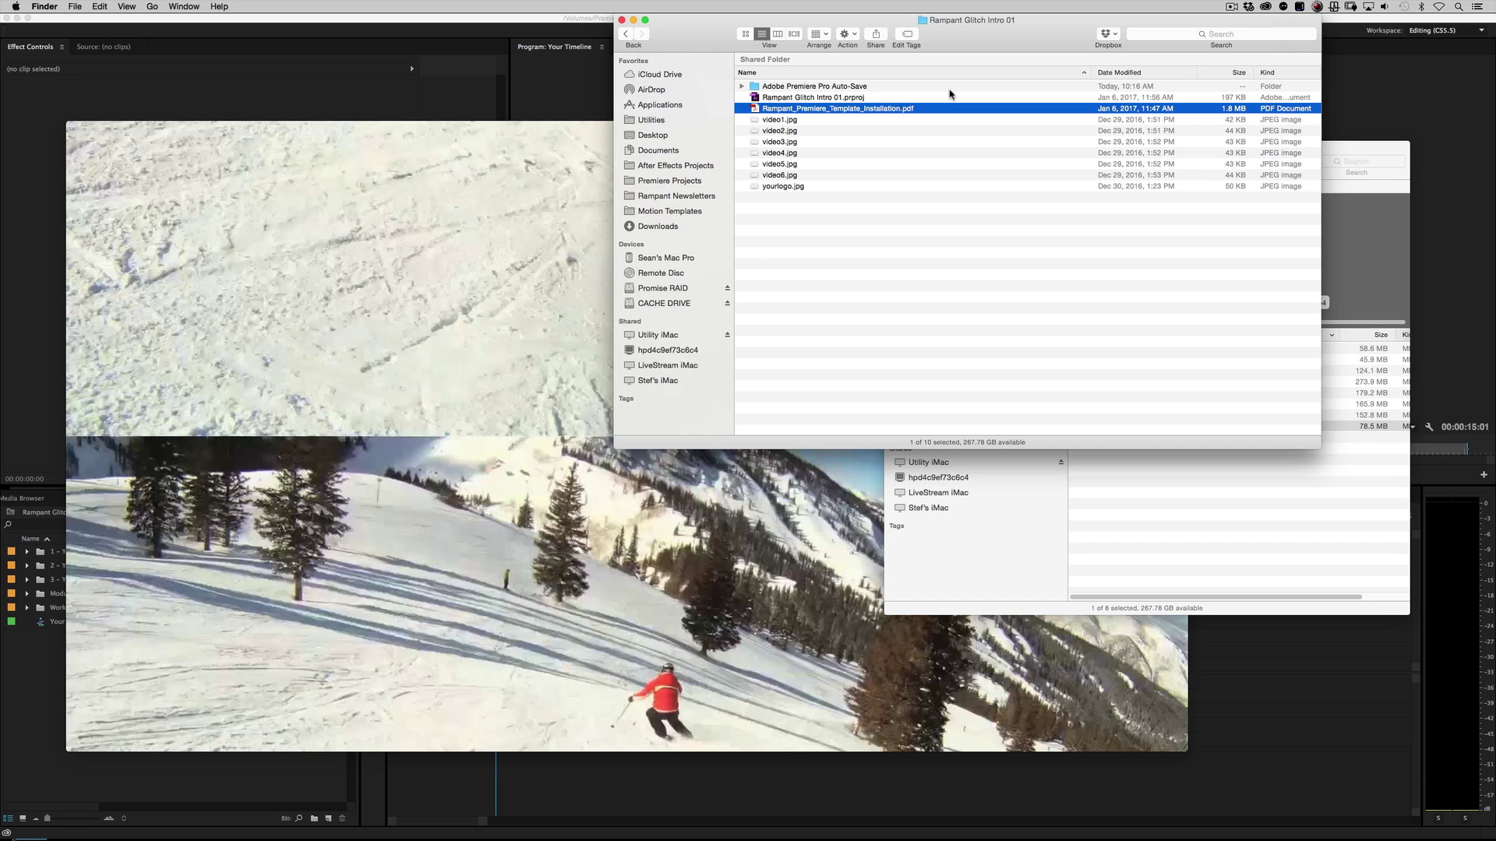
Select Rampant Glitch Intro 01.prproj, dismiss its context menu without duplicating, and switch to Premiere Pro
left_click(968, 45)
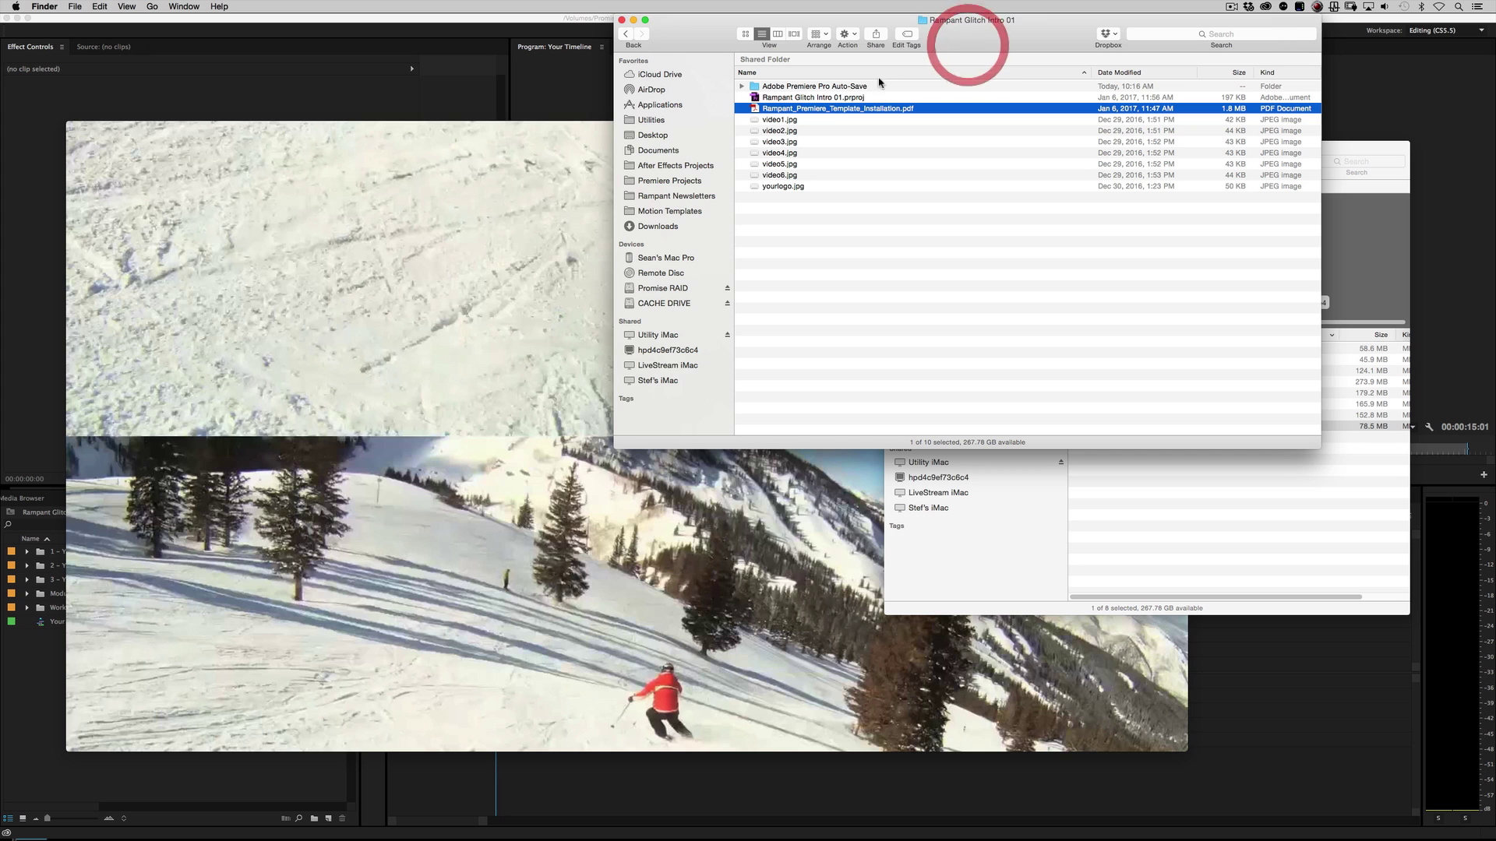
left_click(784, 97)
right_click(823, 99)
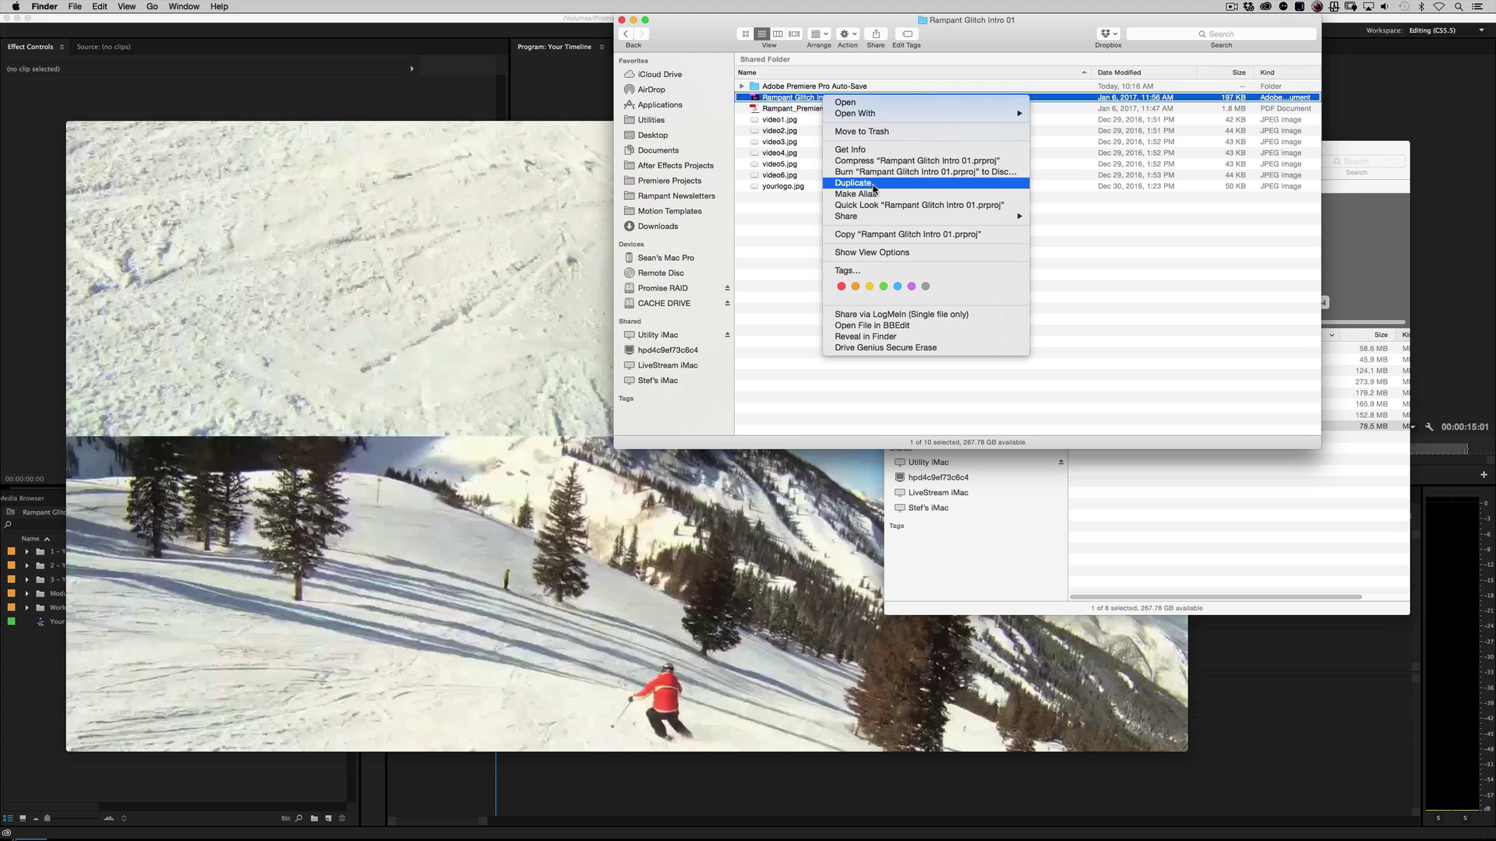
left_click(795, 233)
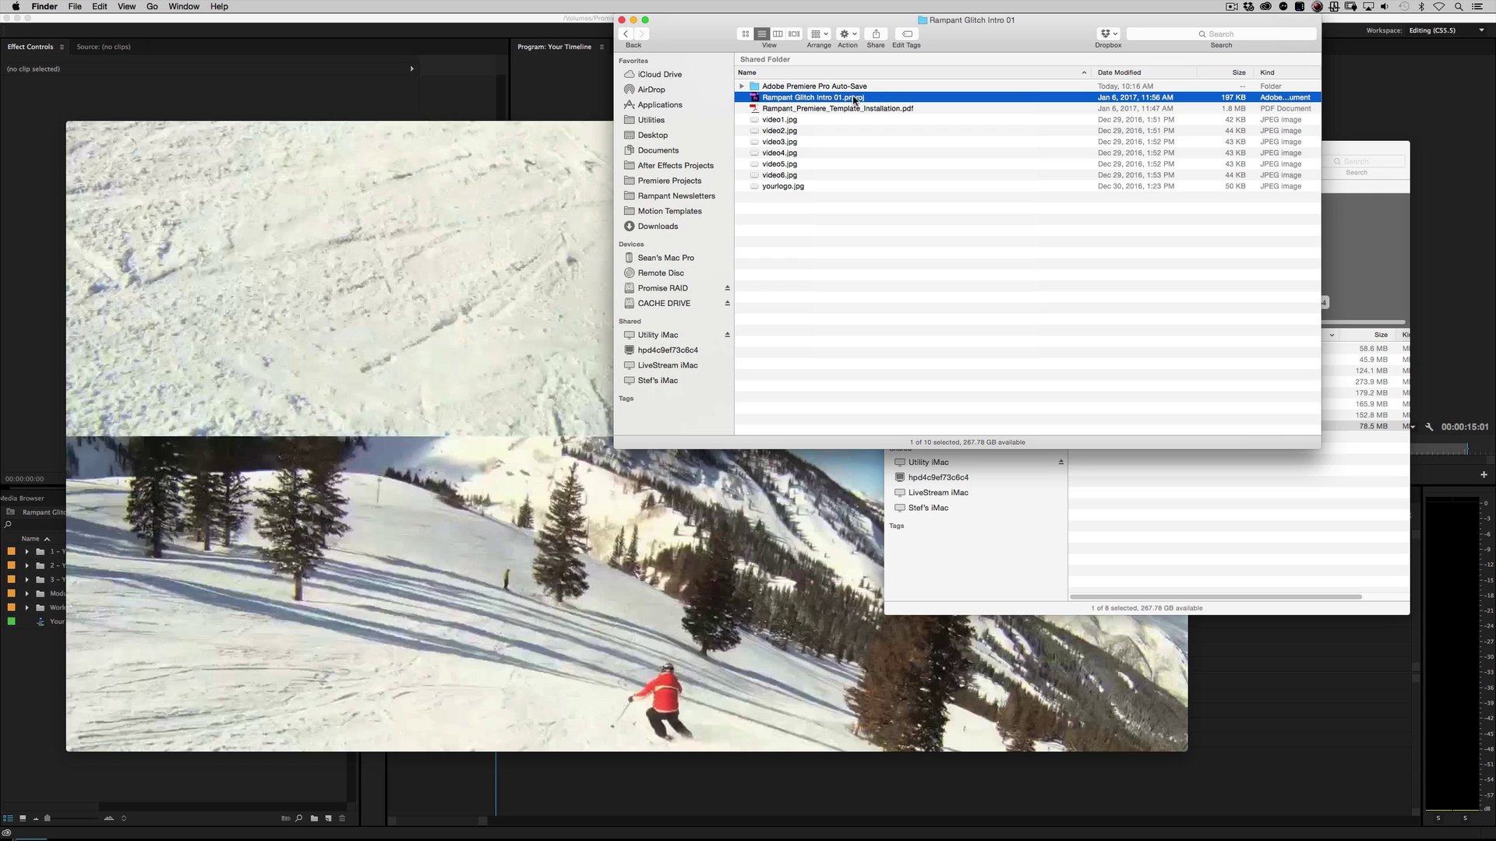
key("cmd+Tab")
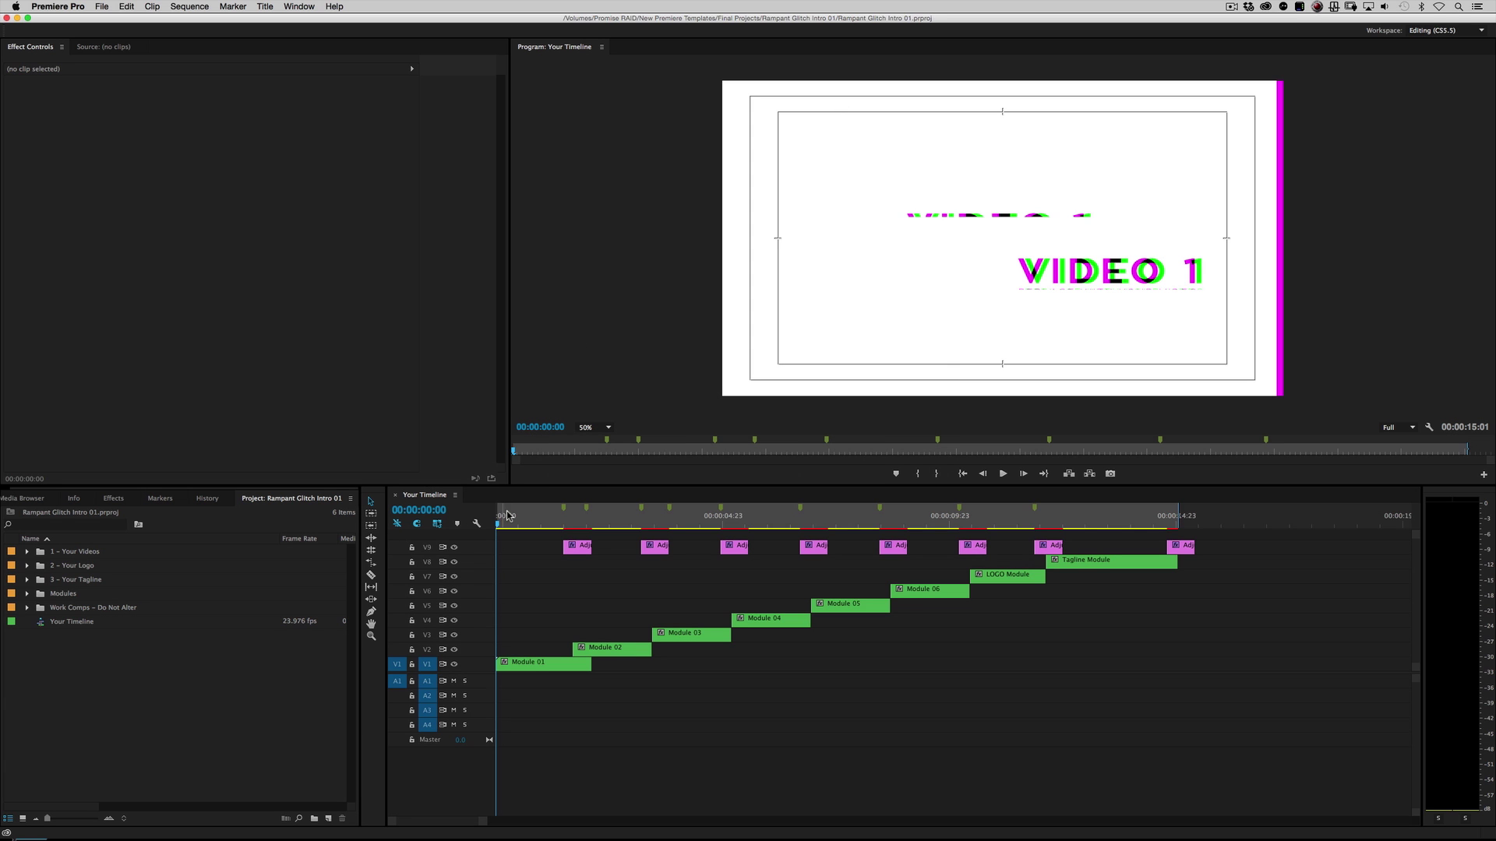
left_click(641, 520)
left_click_drag(670, 524, 504, 522)
key("space")
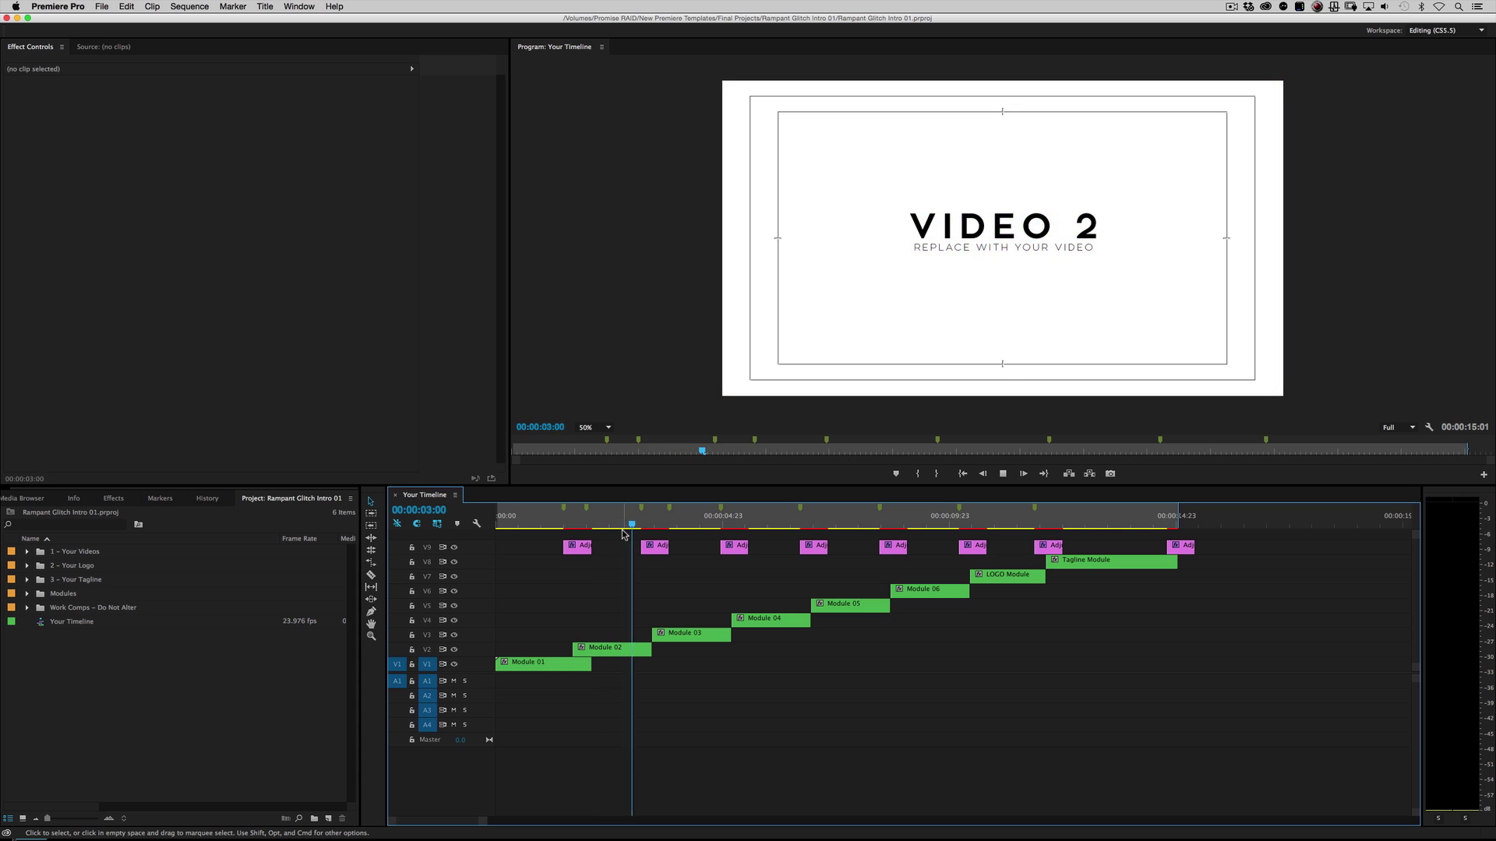
key("space")
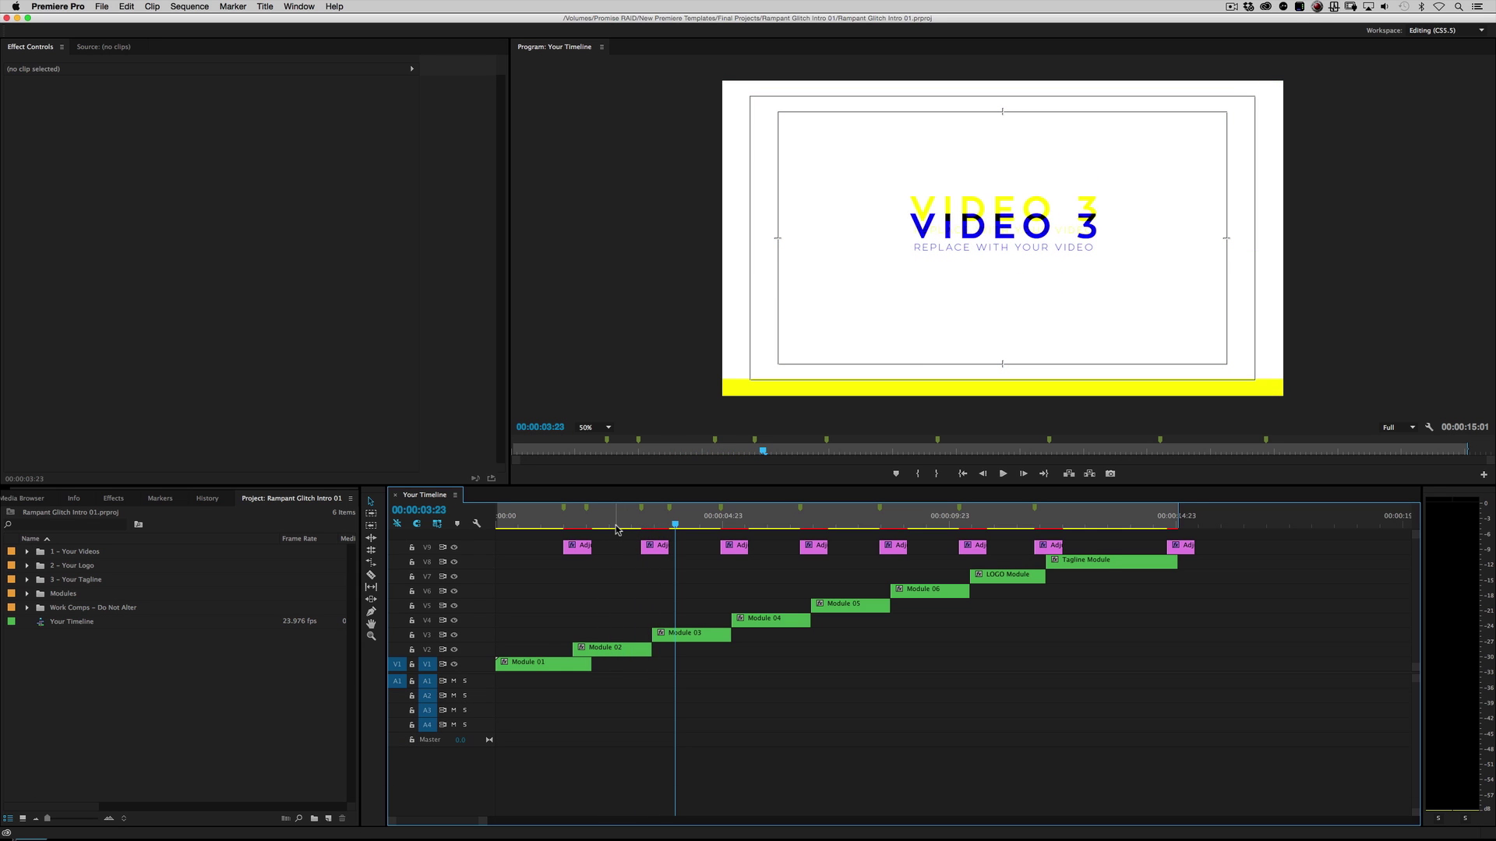
left_click(536, 516)
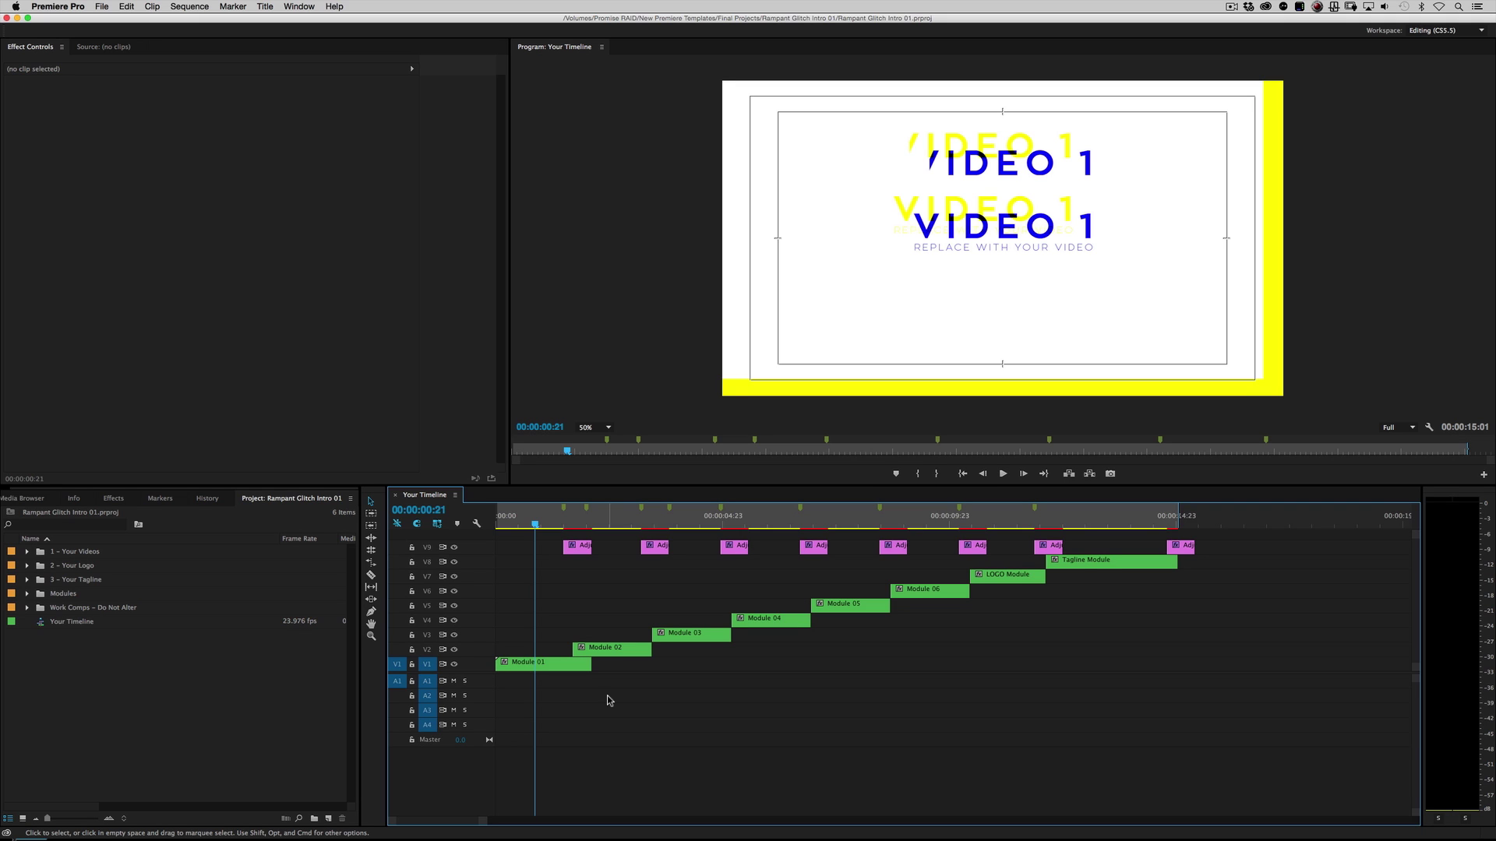
left_click(533, 520)
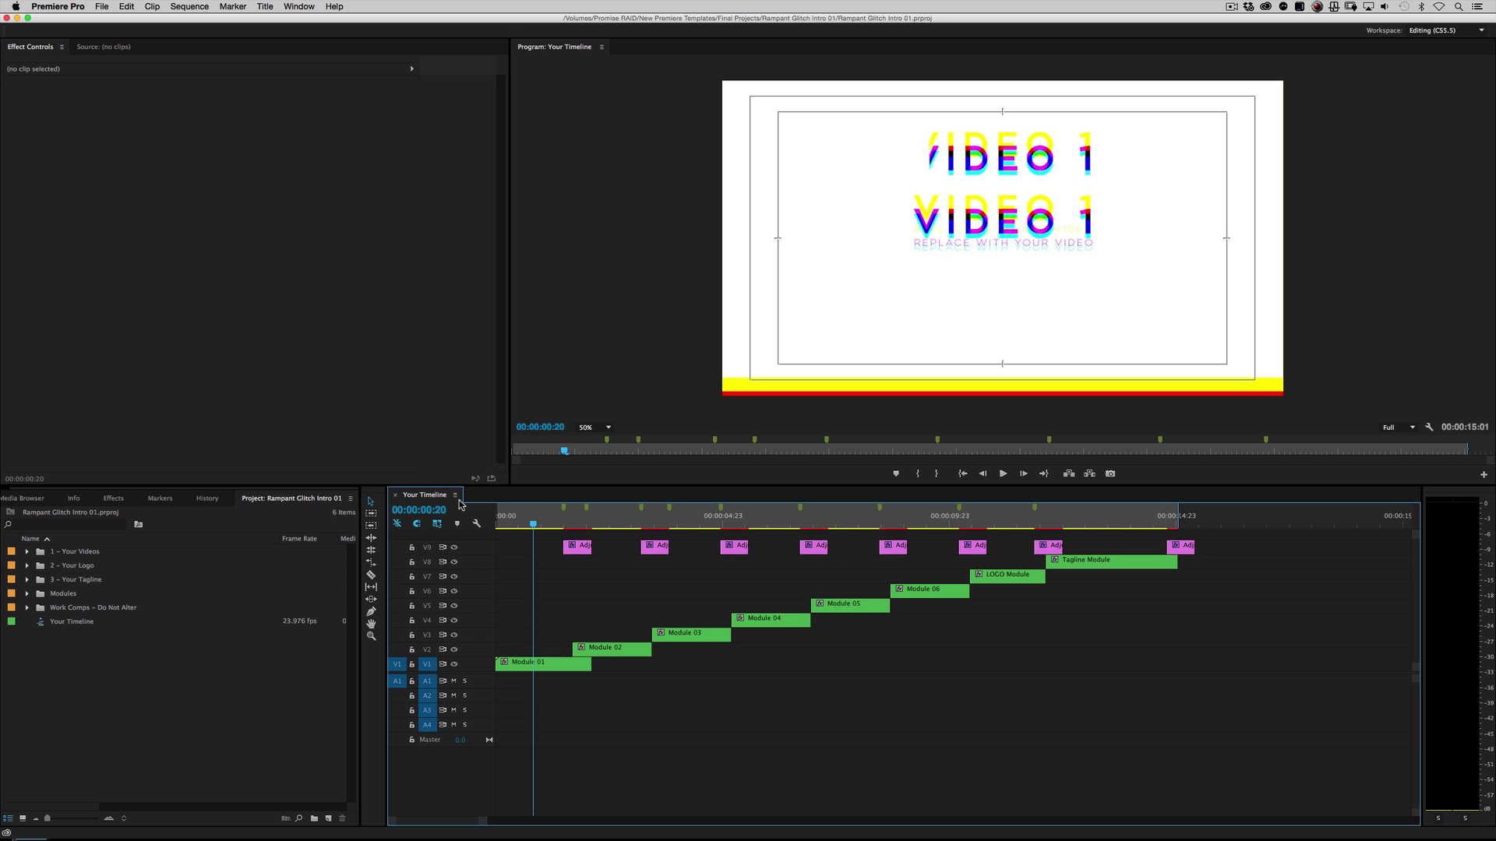
left_click(545, 525)
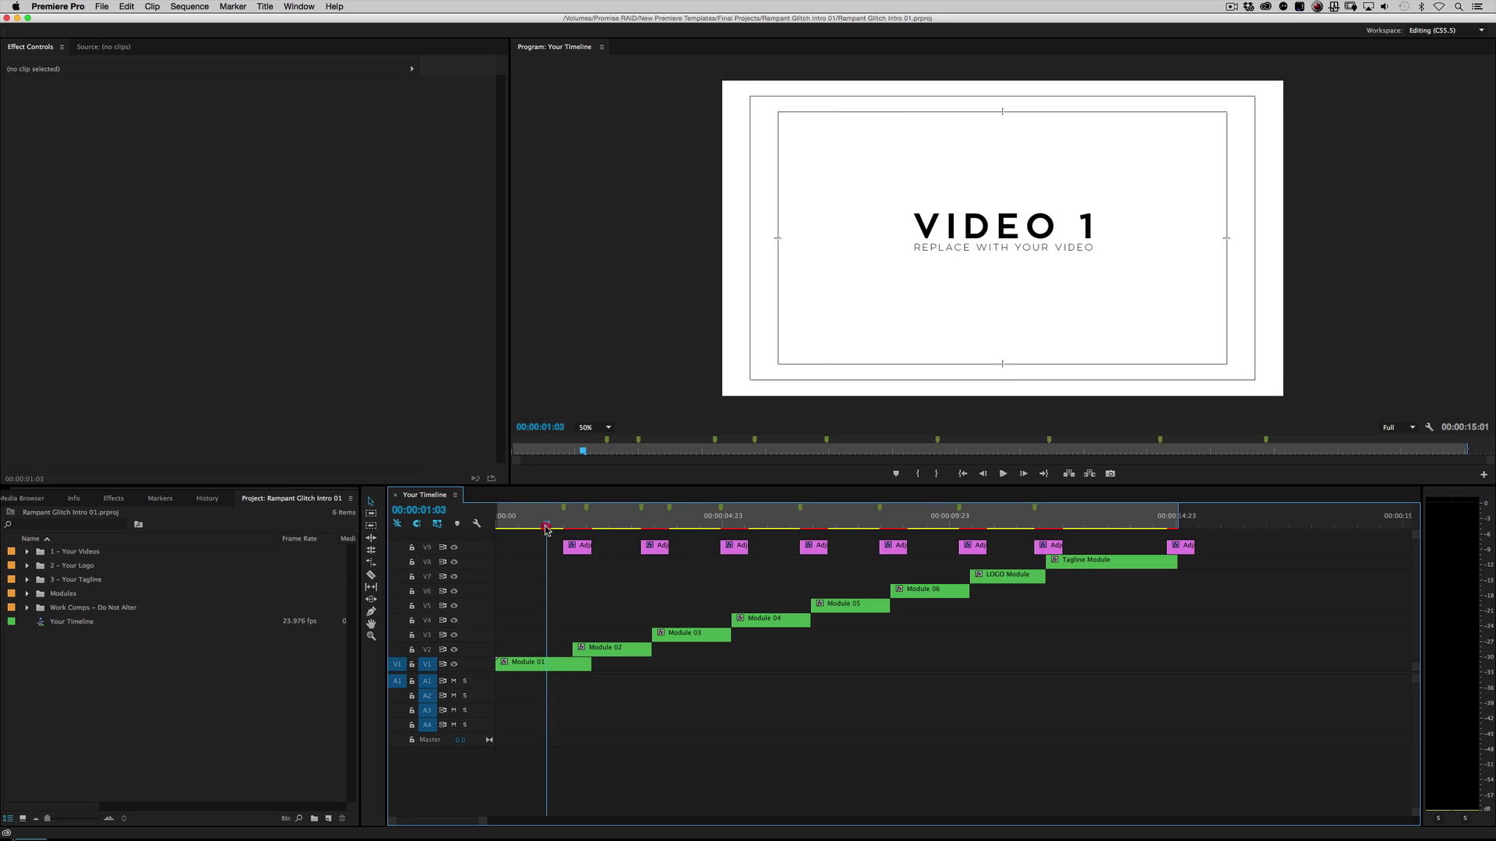
mouse_move(546, 528)
left_mouse_down()
mouse_move(1011, 521)
mouse_move(558, 502)
left_mouse_up()
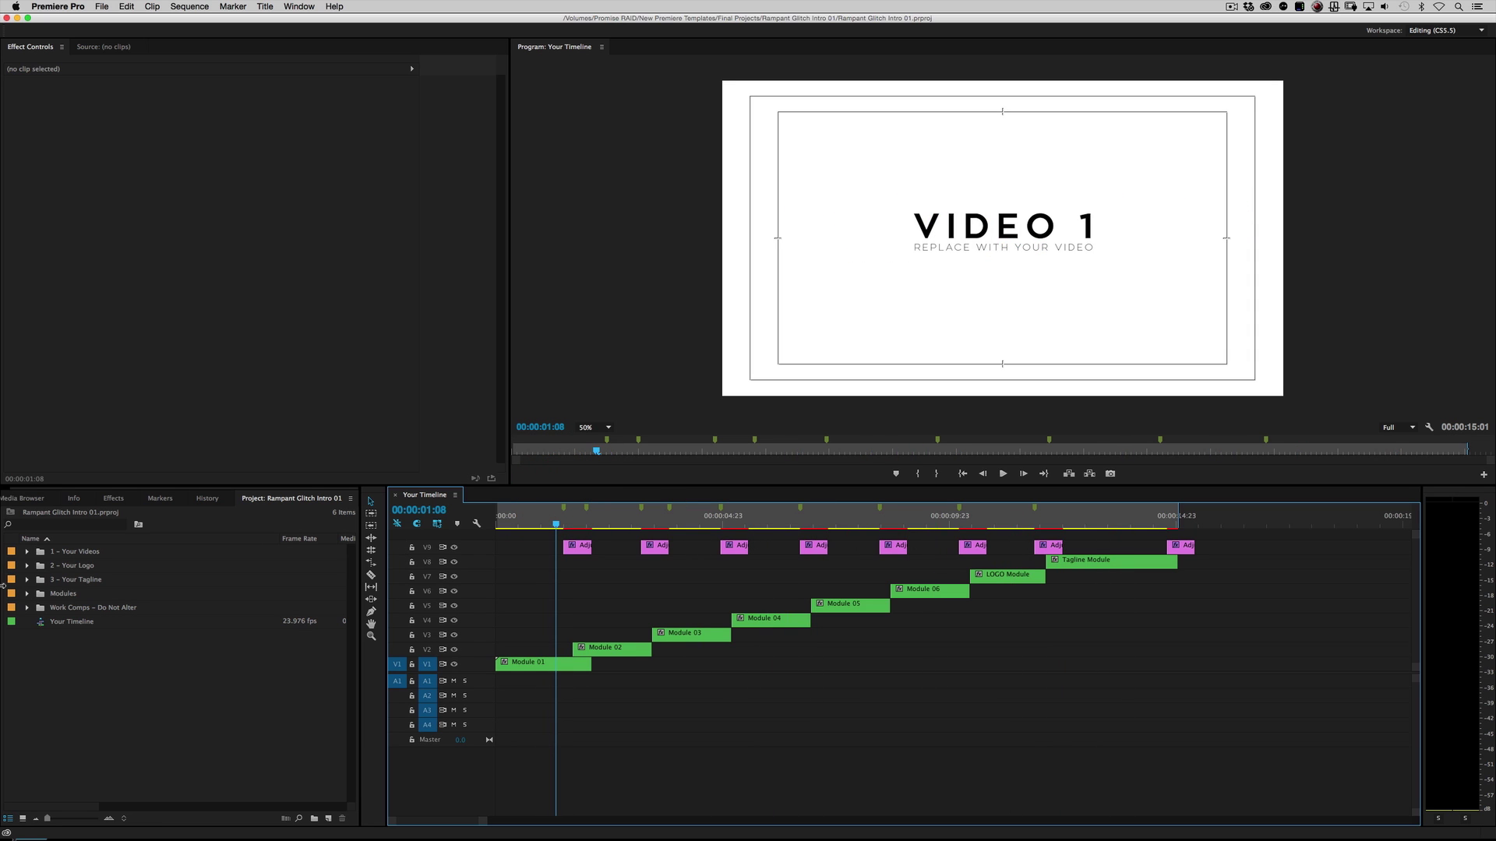
left_click(98, 646)
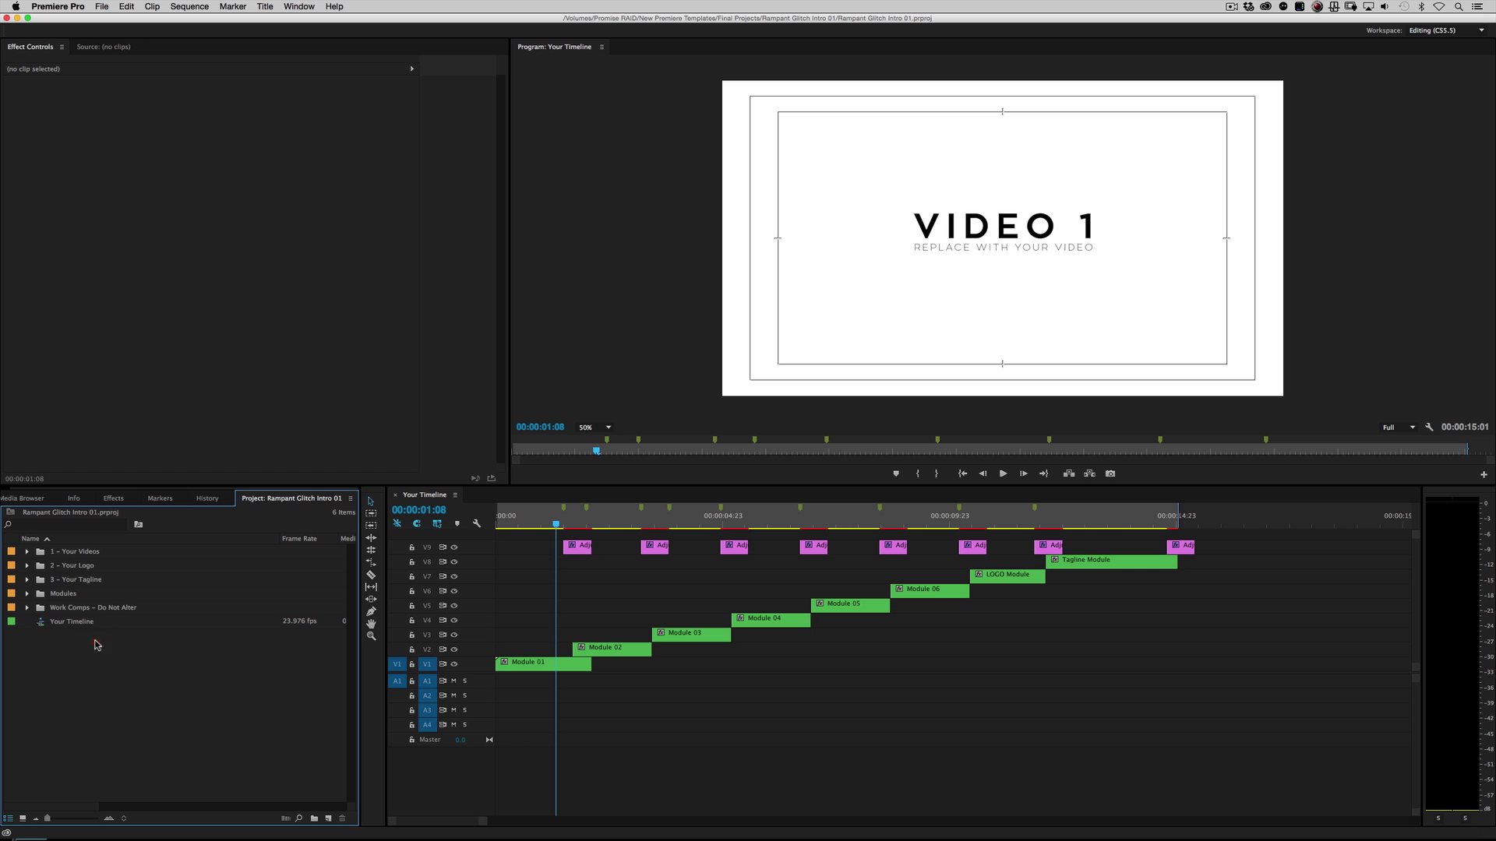
left_click(68, 552)
left_click(74, 566)
left_click(79, 581)
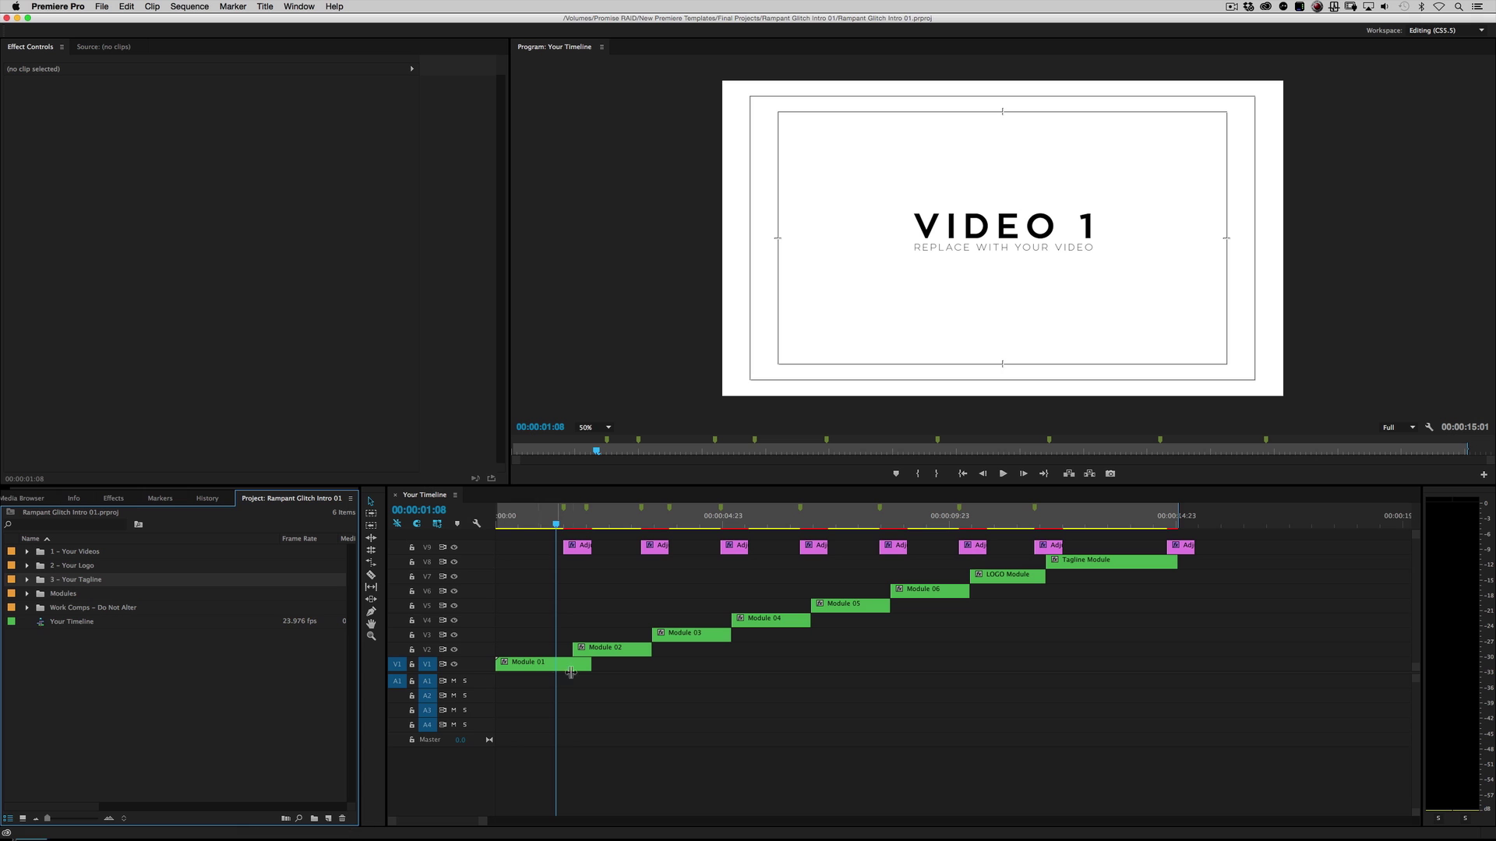
left_click(82, 554)
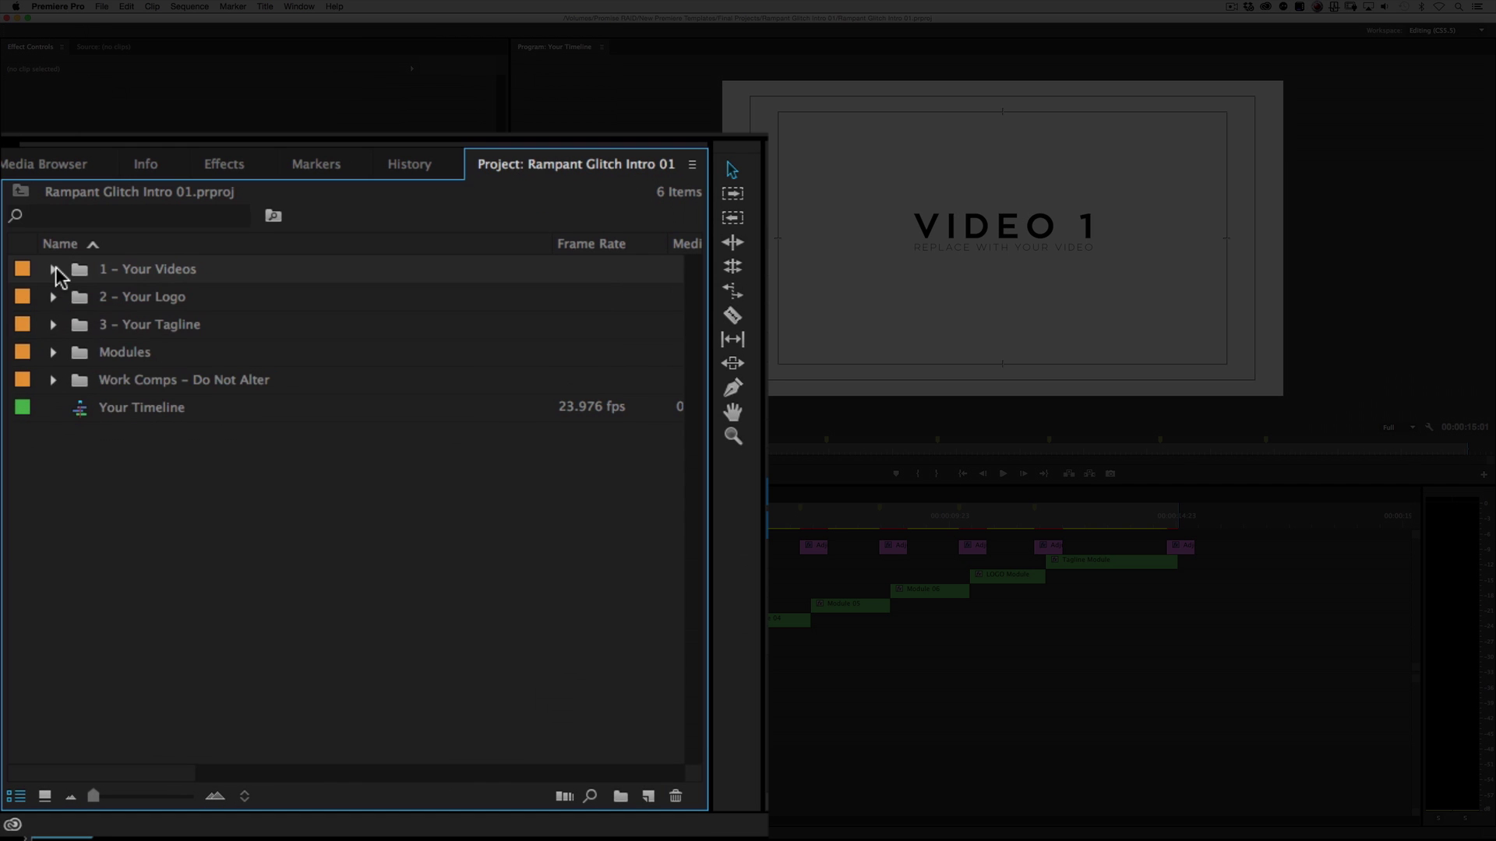
left_click(27, 551)
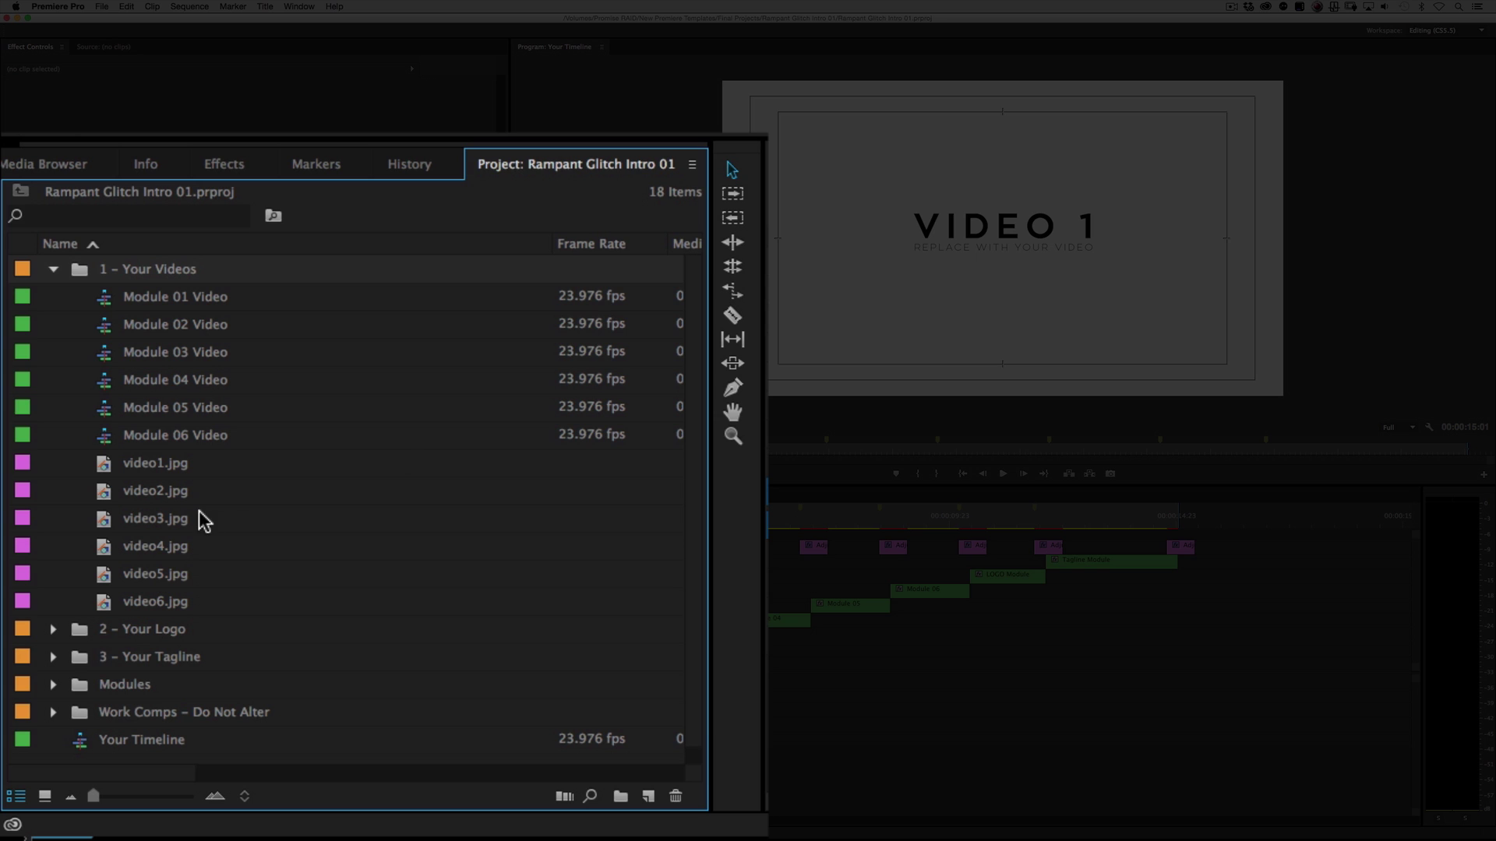
left_click(524, 528)
key("space")
mouse_move(524, 528)
left_mouse_down()
mouse_move(607, 527)
mouse_move(502, 526)
left_mouse_up()
left_click(26, 551)
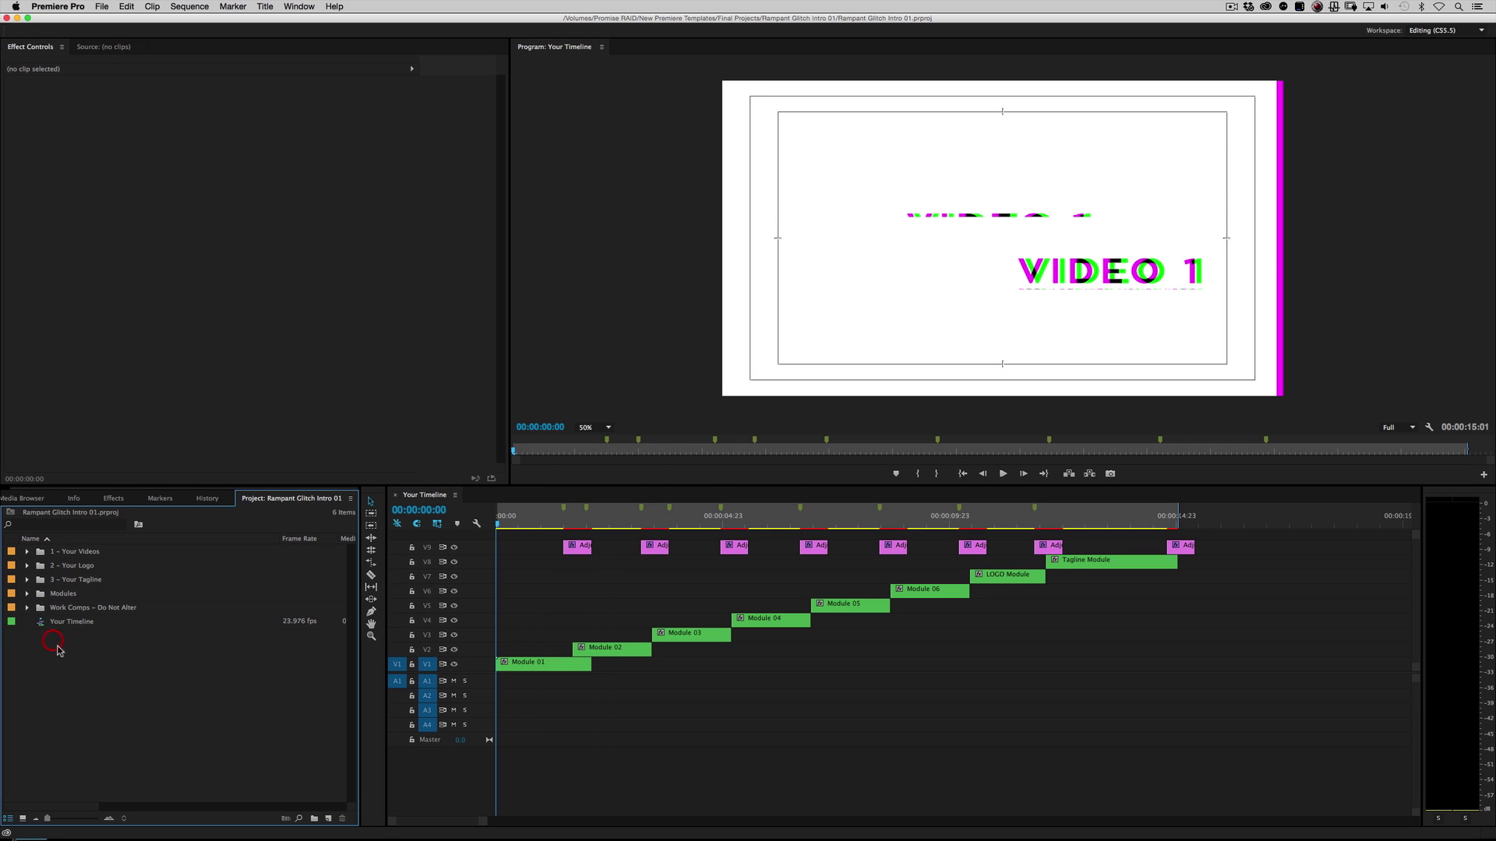
Import four shutterstock .mov stock clips into the project
key("super+i")
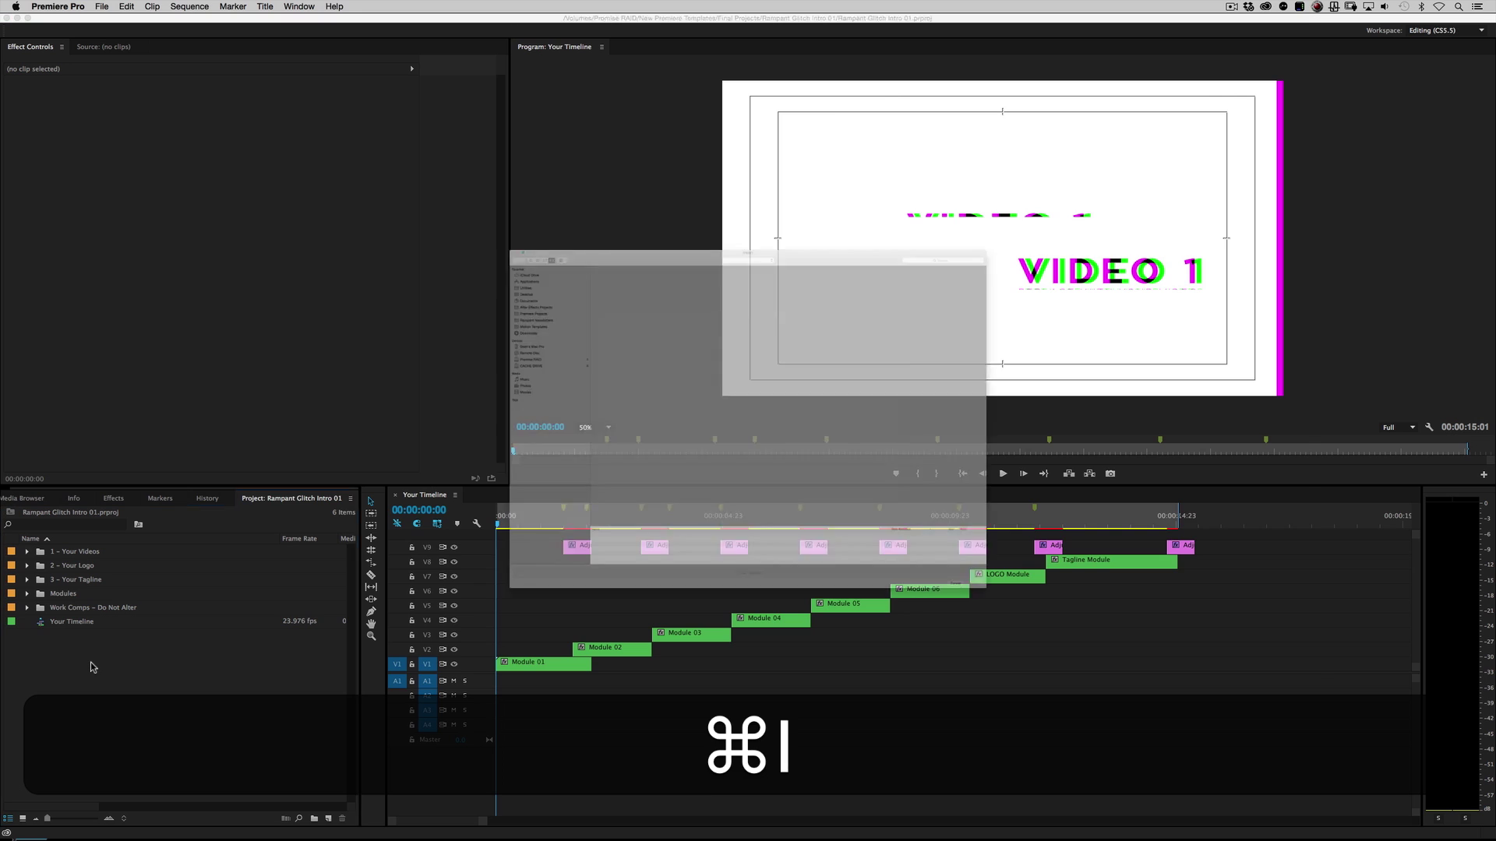
left_click(463, 79)
left_click(456, 113, "shift")
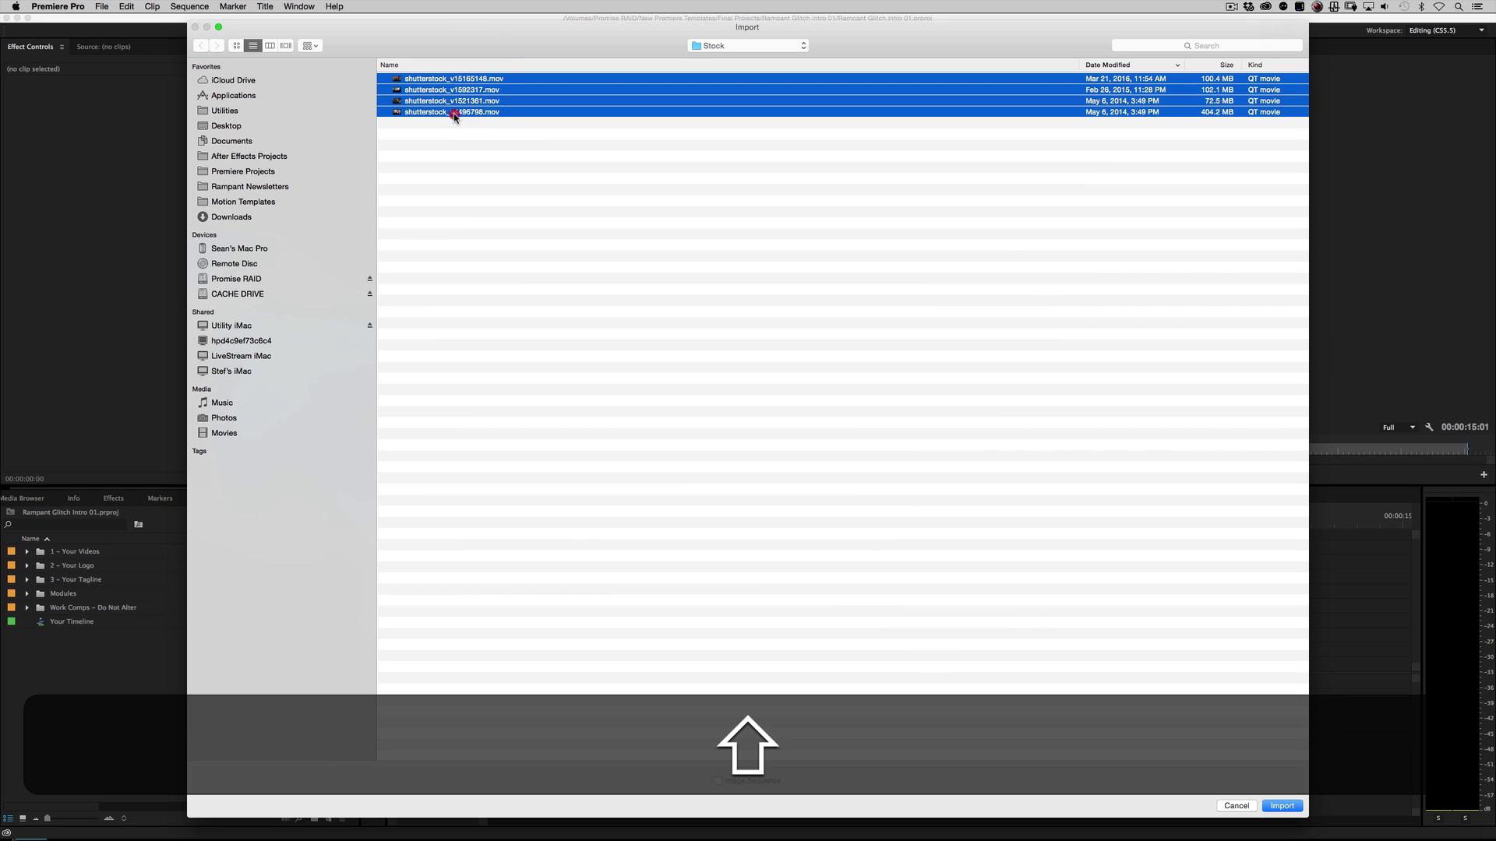
left_click(1281, 806)
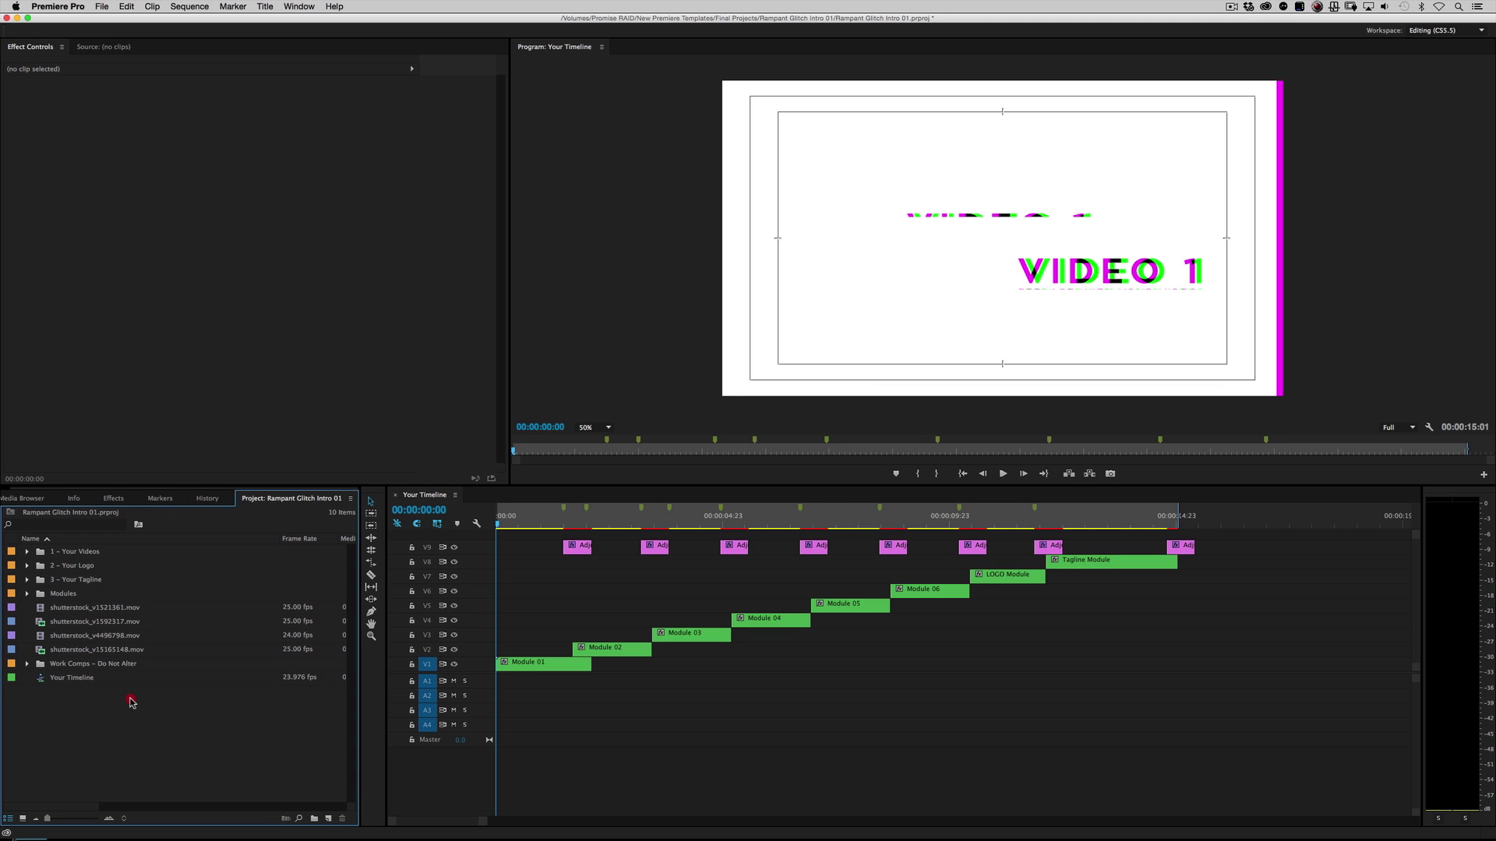
key("super")
Place shutterstock_v1521361.mov on V2 of Module 01 Video, then play Your Timeline
left_click(70, 552)
left_click(27, 551)
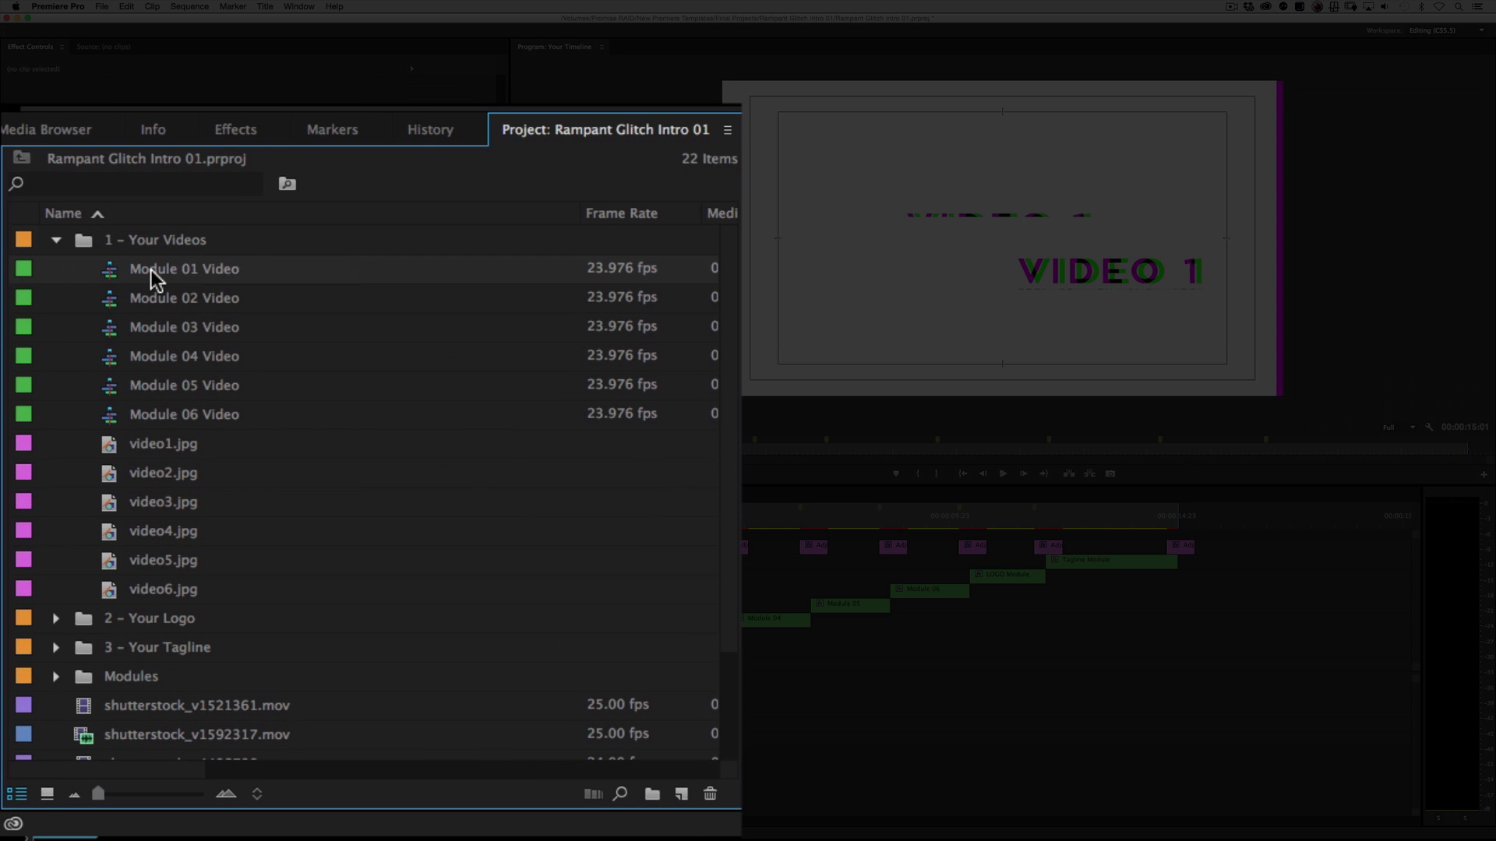
double_click(152, 276)
scroll(380, 600, "down", 3)
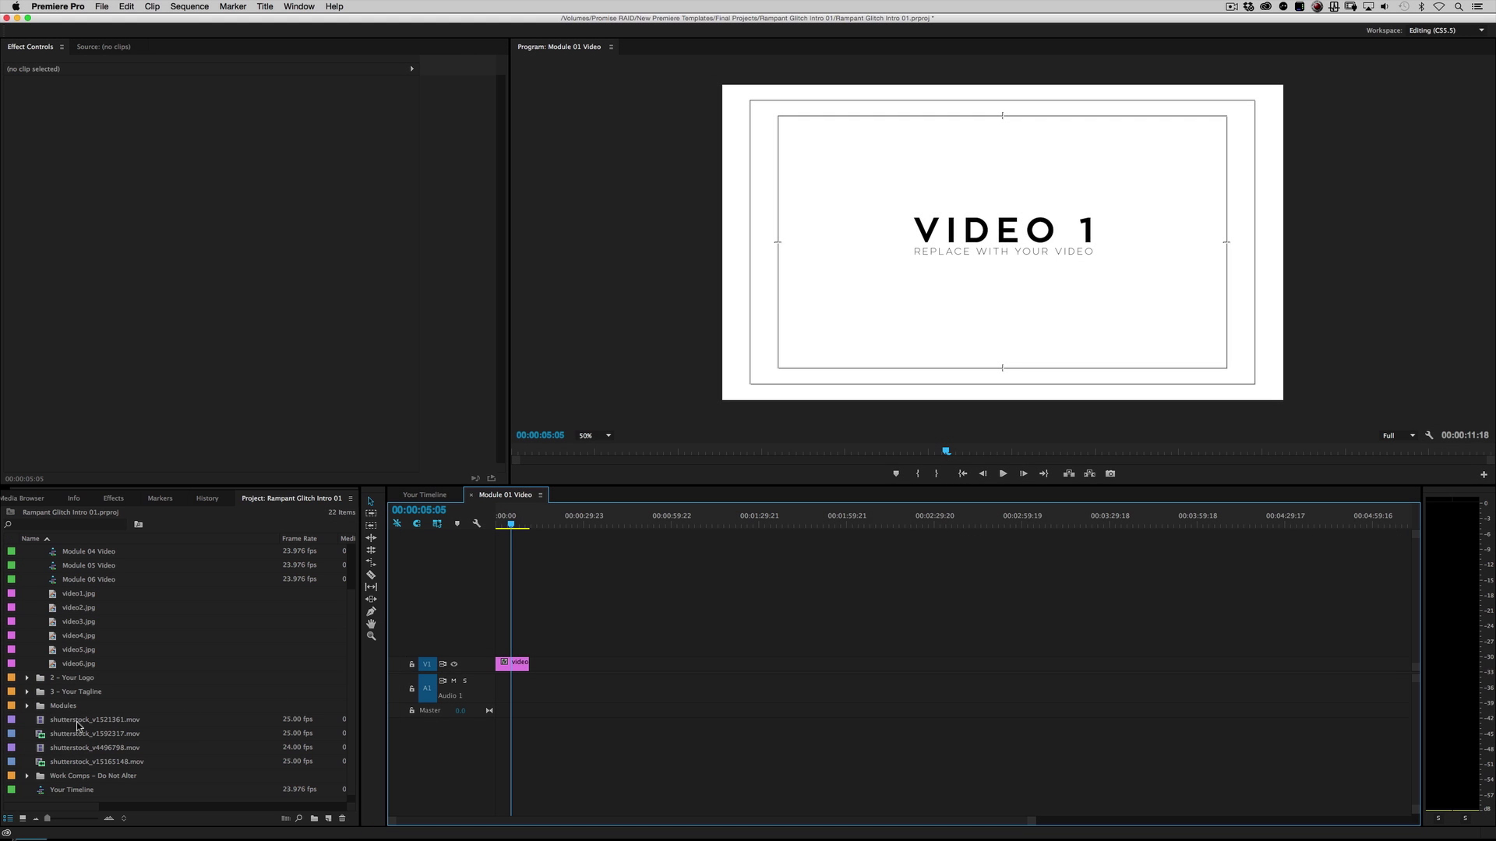
left_click_drag(78, 725, 495, 635)
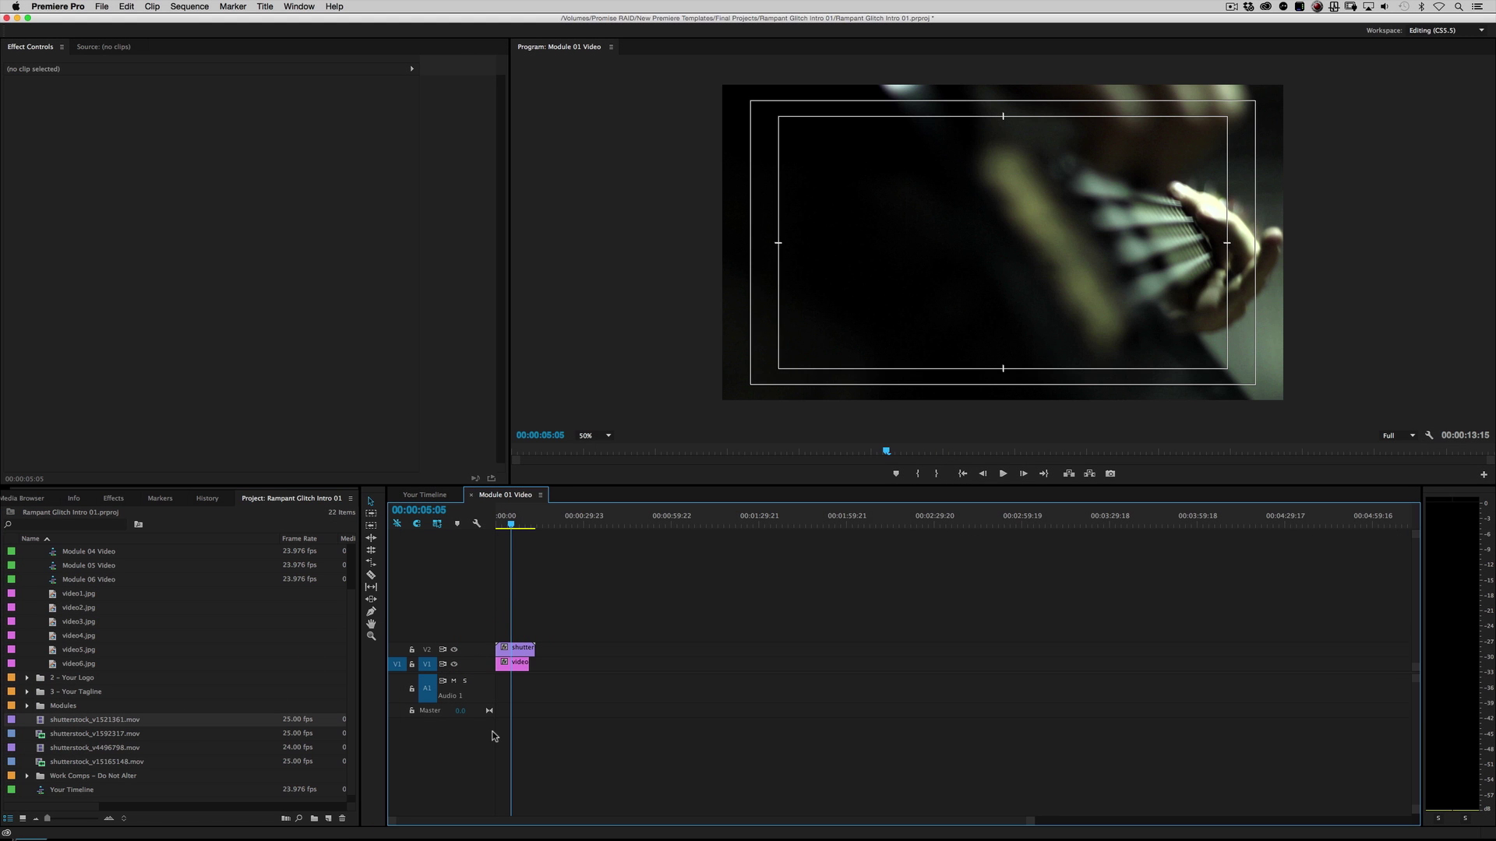
left_click(427, 496)
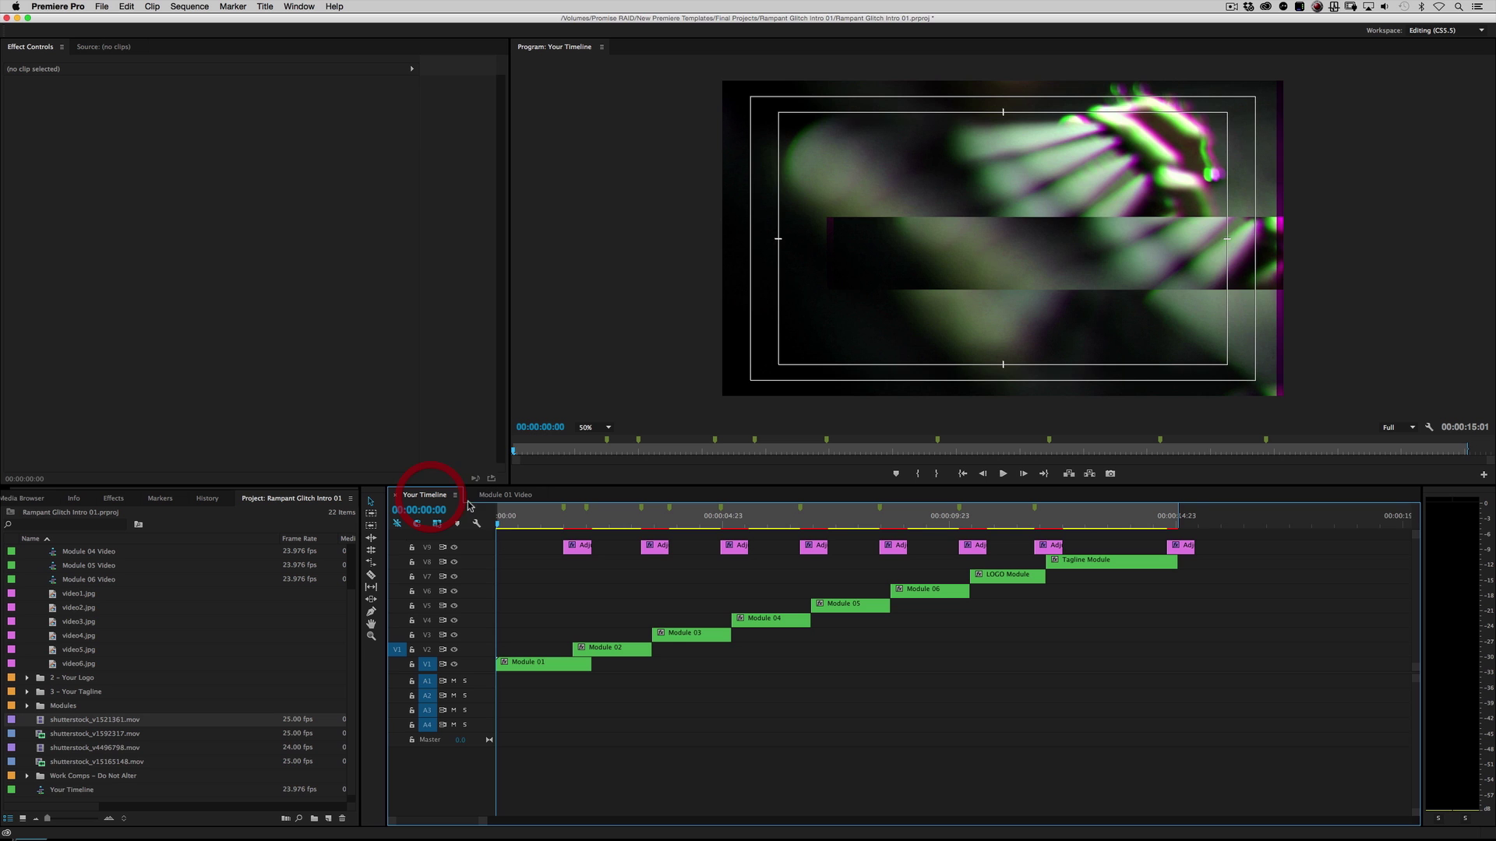
key("space")
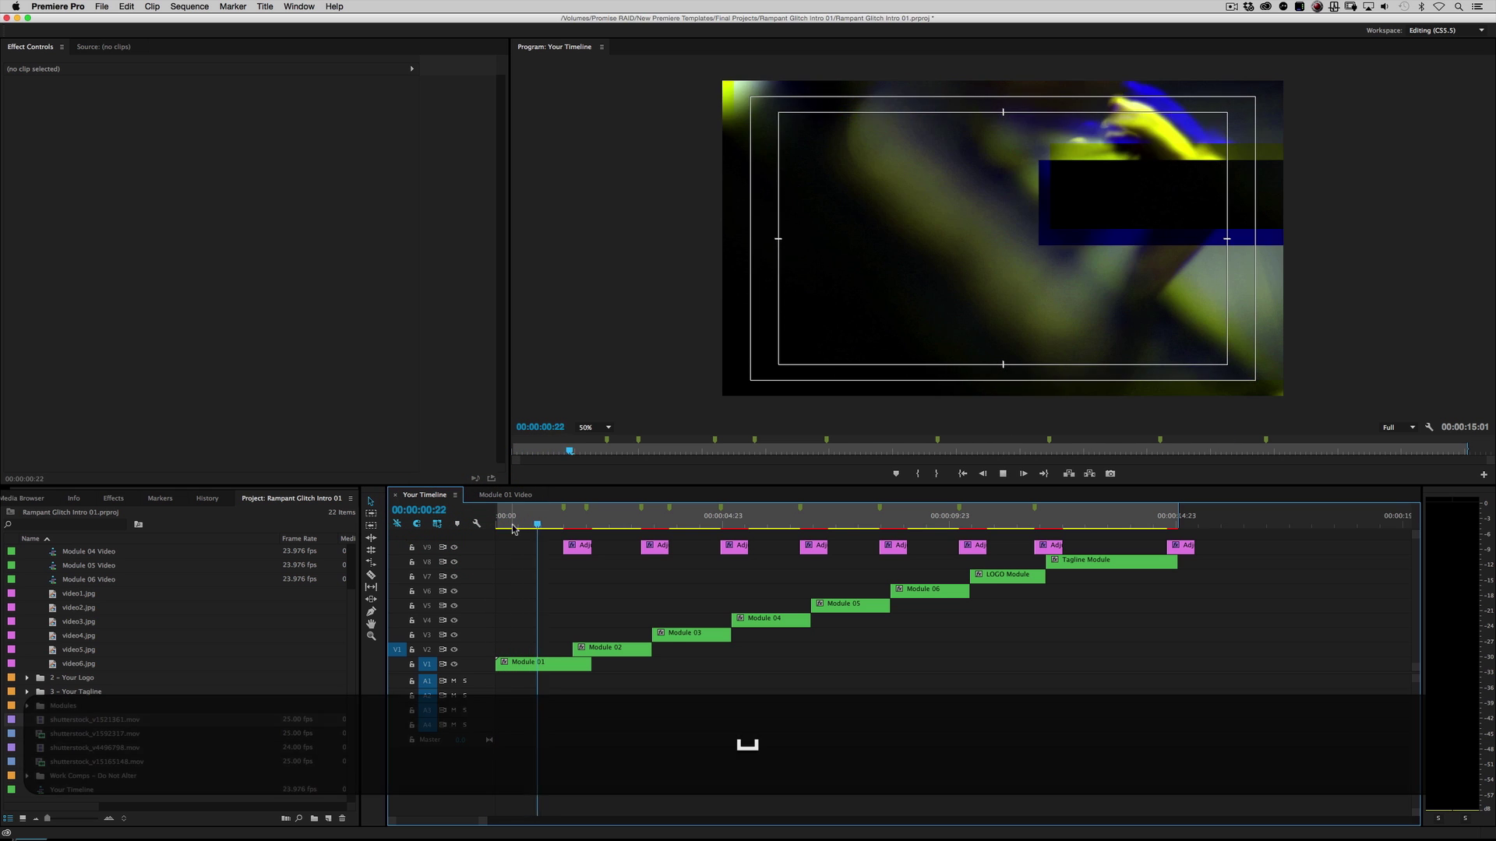
Put stock clips on V2 of Module 02 Video (shutterstock_v1592317.mov) and Module 03 Video
left_click(549, 523)
left_click_drag(549, 523, 514, 531)
scroll(57, 578, "up", 3)
double_click(108, 584)
scroll(142, 625, "down", 3)
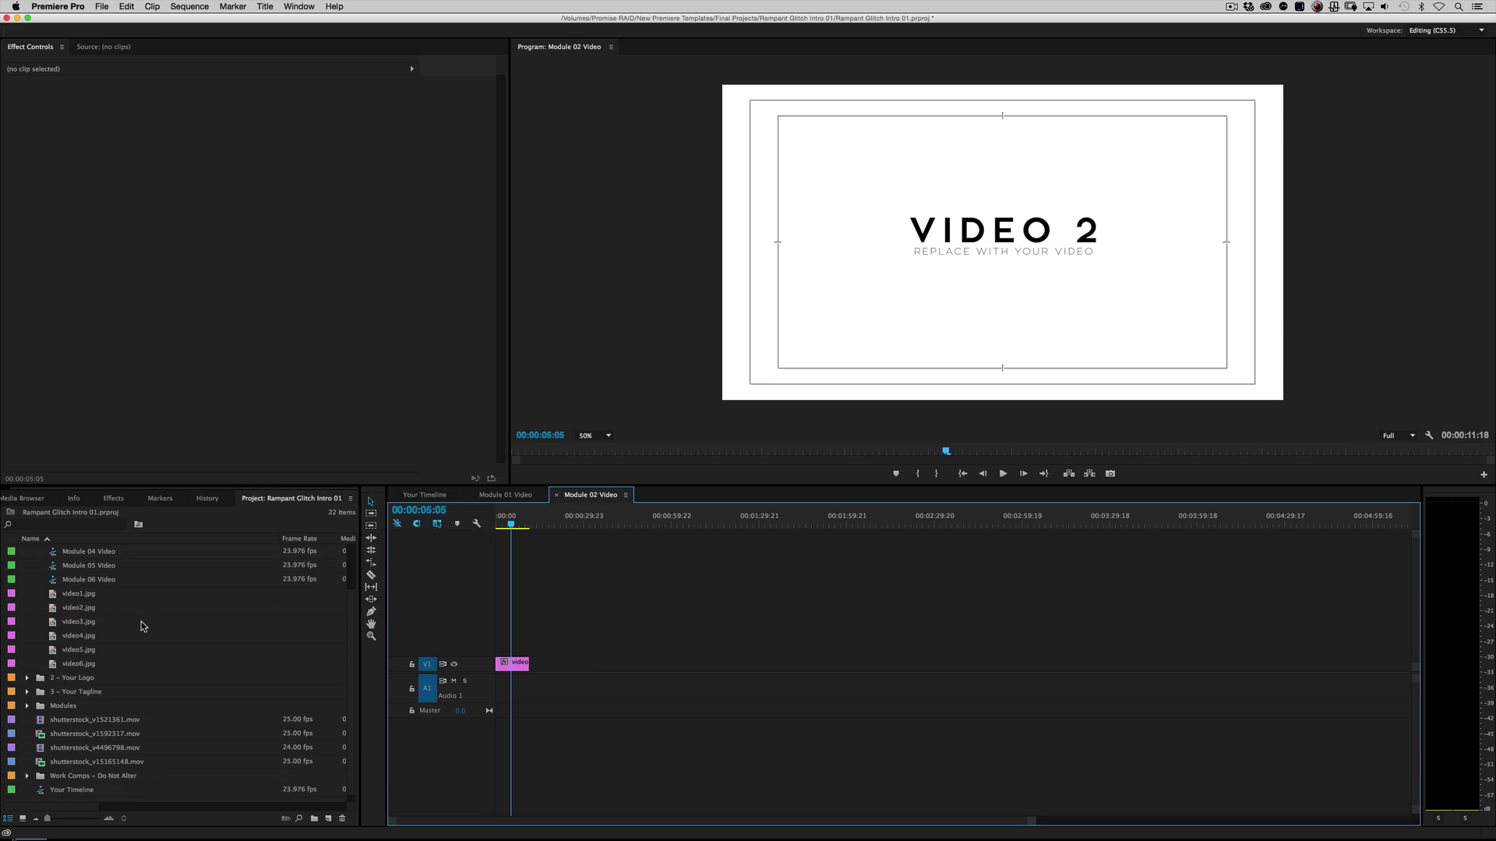
left_click_drag(77, 740, 483, 646)
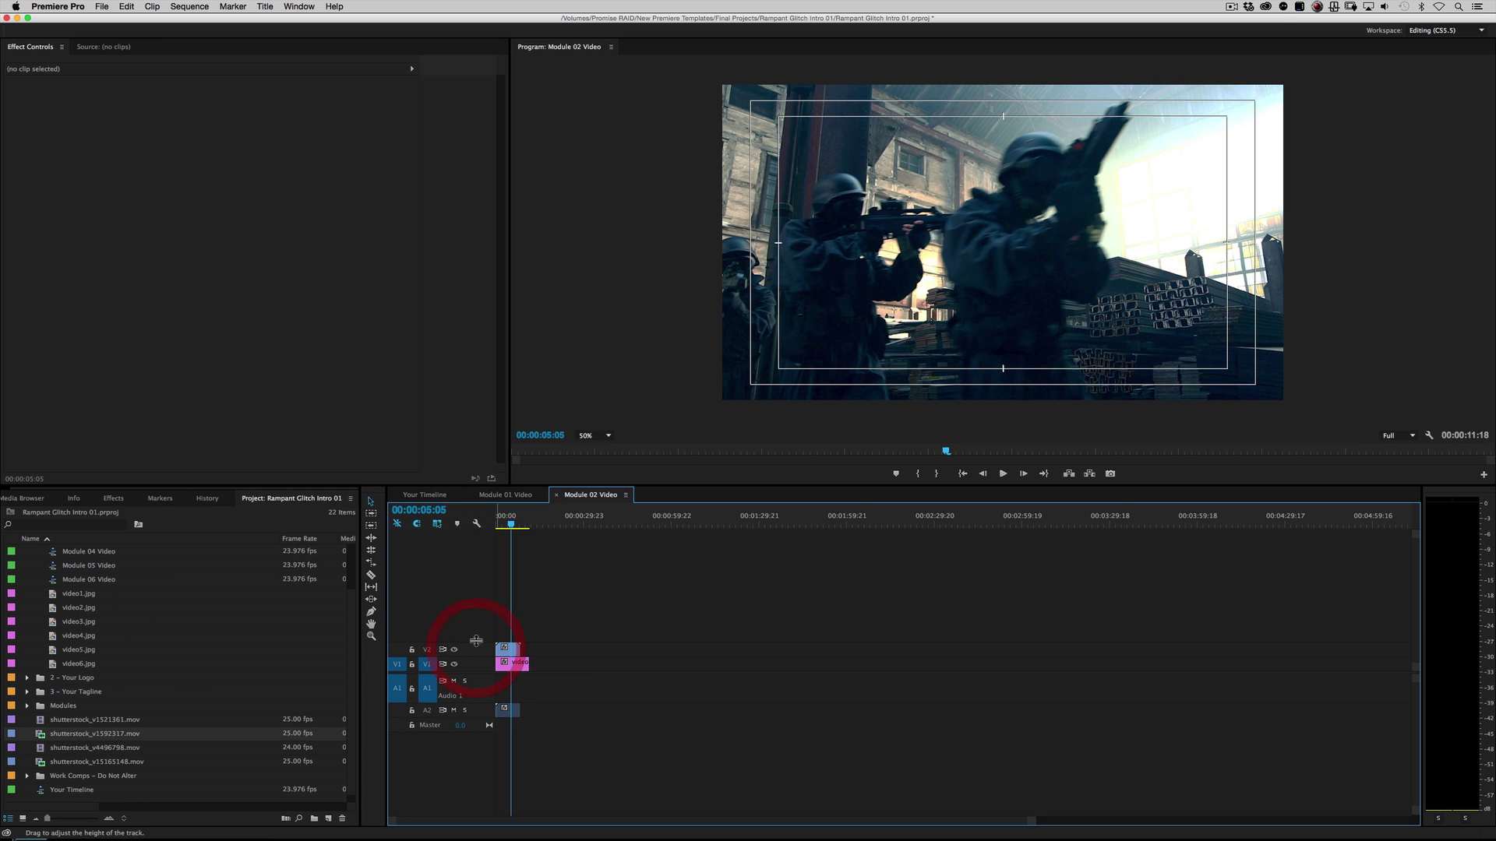
scroll(85, 686, "up", 3)
double_click(98, 594)
scroll(117, 655, "down", 3)
left_click_drag(92, 750, 483, 648)
Put shutterstock_v15165148.mov into Module 04 Video and shutterstock_v1521361.mov into Module 05 Video
scroll(117, 584, "up", 3)
double_click(90, 606)
scroll(101, 623, "down", 3)
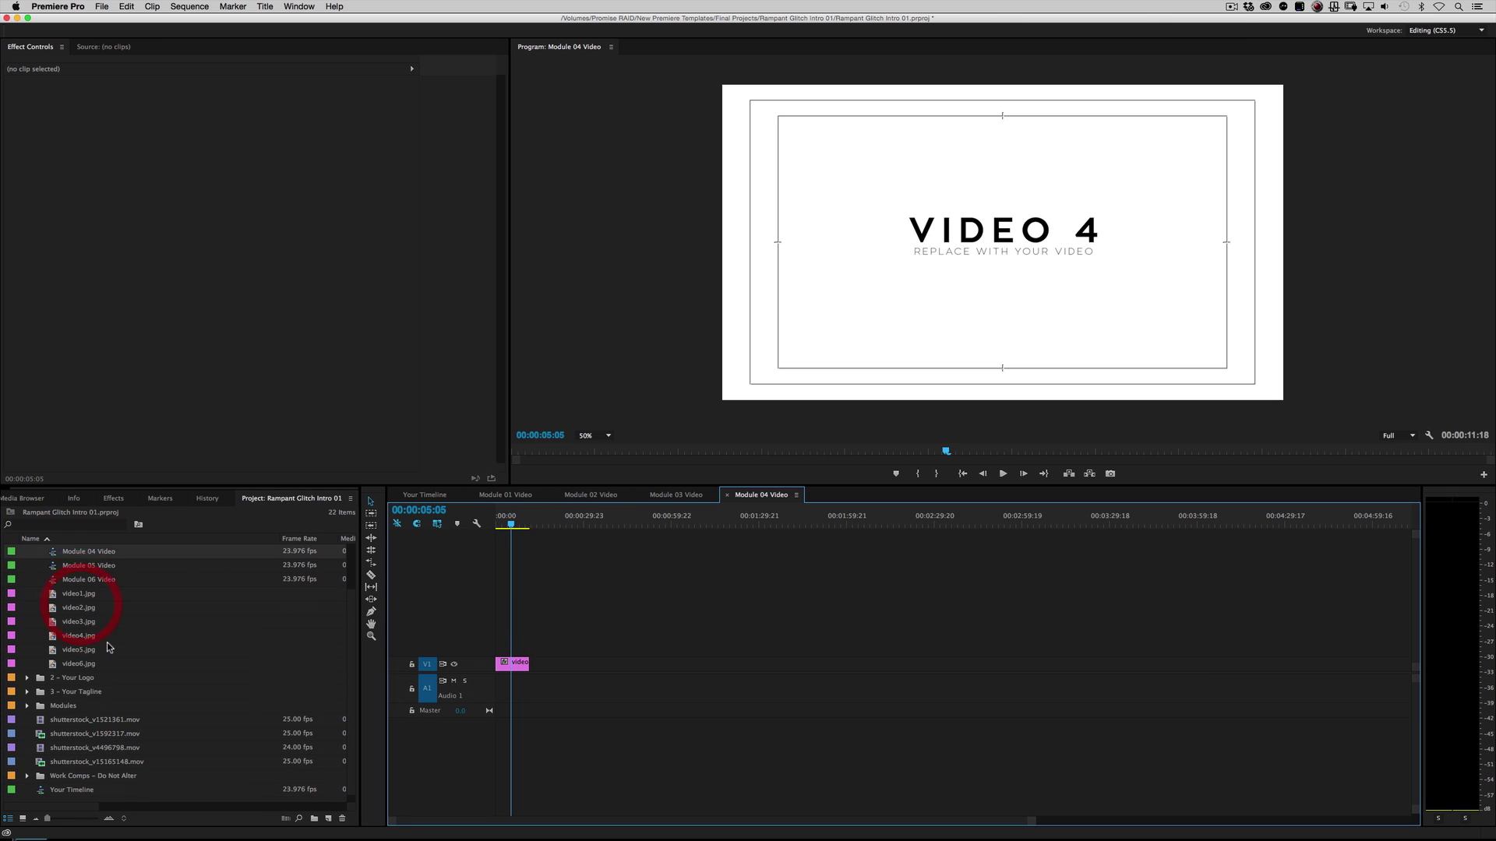
left_click(88, 762)
left_click_drag(88, 762, 485, 617)
scroll(143, 607, "up", 3)
double_click(89, 620)
scroll(134, 685, "down", 3)
left_click_drag(75, 721, 484, 631)
Put shutterstock_v4496798.mov into Module 06 Video, then scrub Your Timeline to preview the footage
scroll(119, 657, "up", 4)
double_click(101, 635)
scroll(111, 686, "down", 1)
scroll(112, 687, "down", 3)
left_click_drag(94, 750, 494, 611)
left_click(433, 493)
left_click_drag(558, 518, 710, 529)
left_click_drag(689, 532, 761, 550)
Play Your Timeline and scrub ahead to the YOUR LOGO section
key("space")
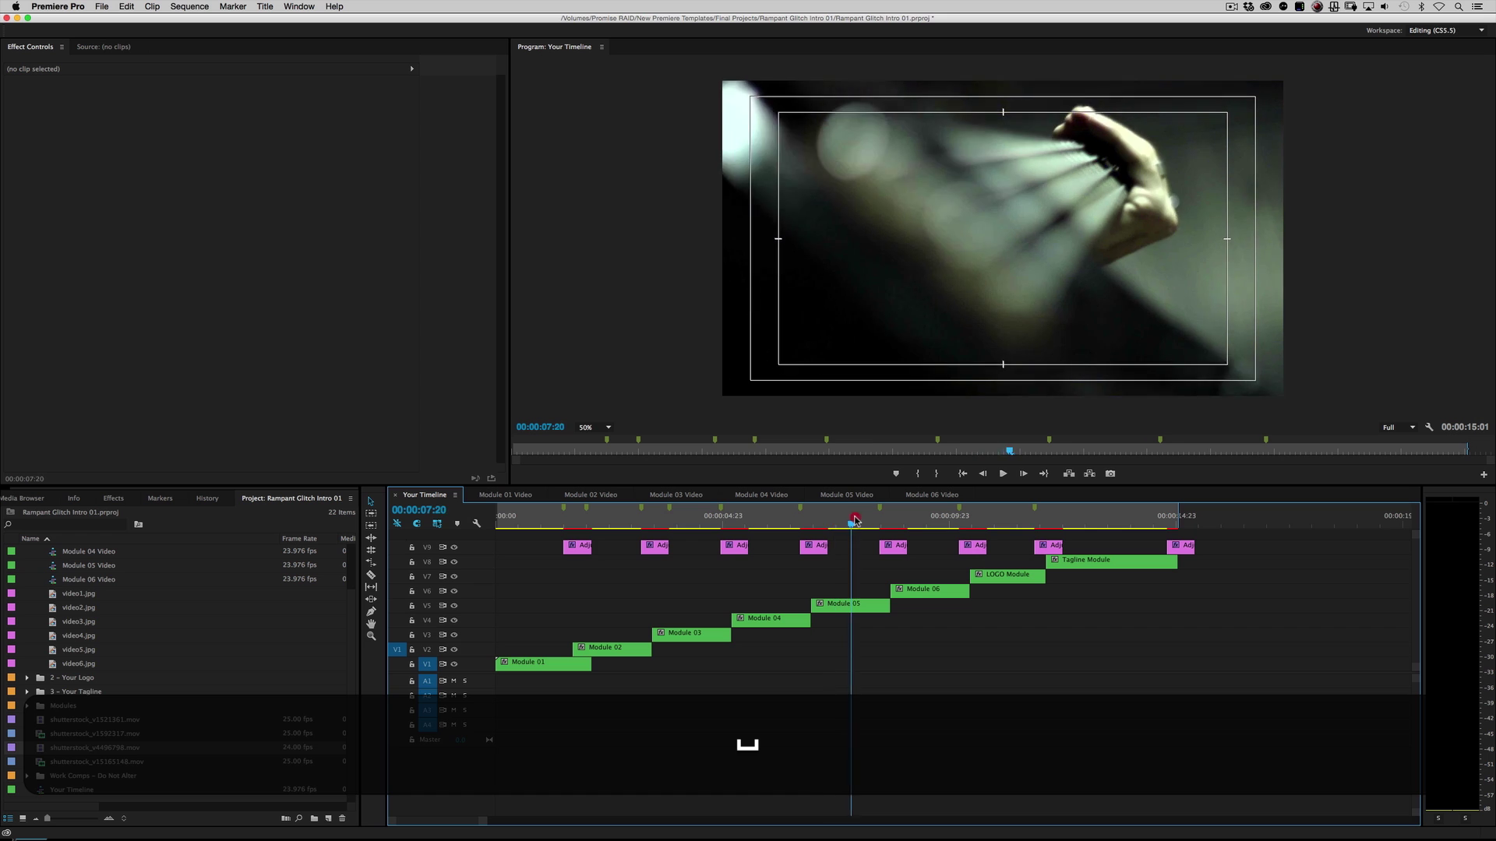
left_click(856, 526)
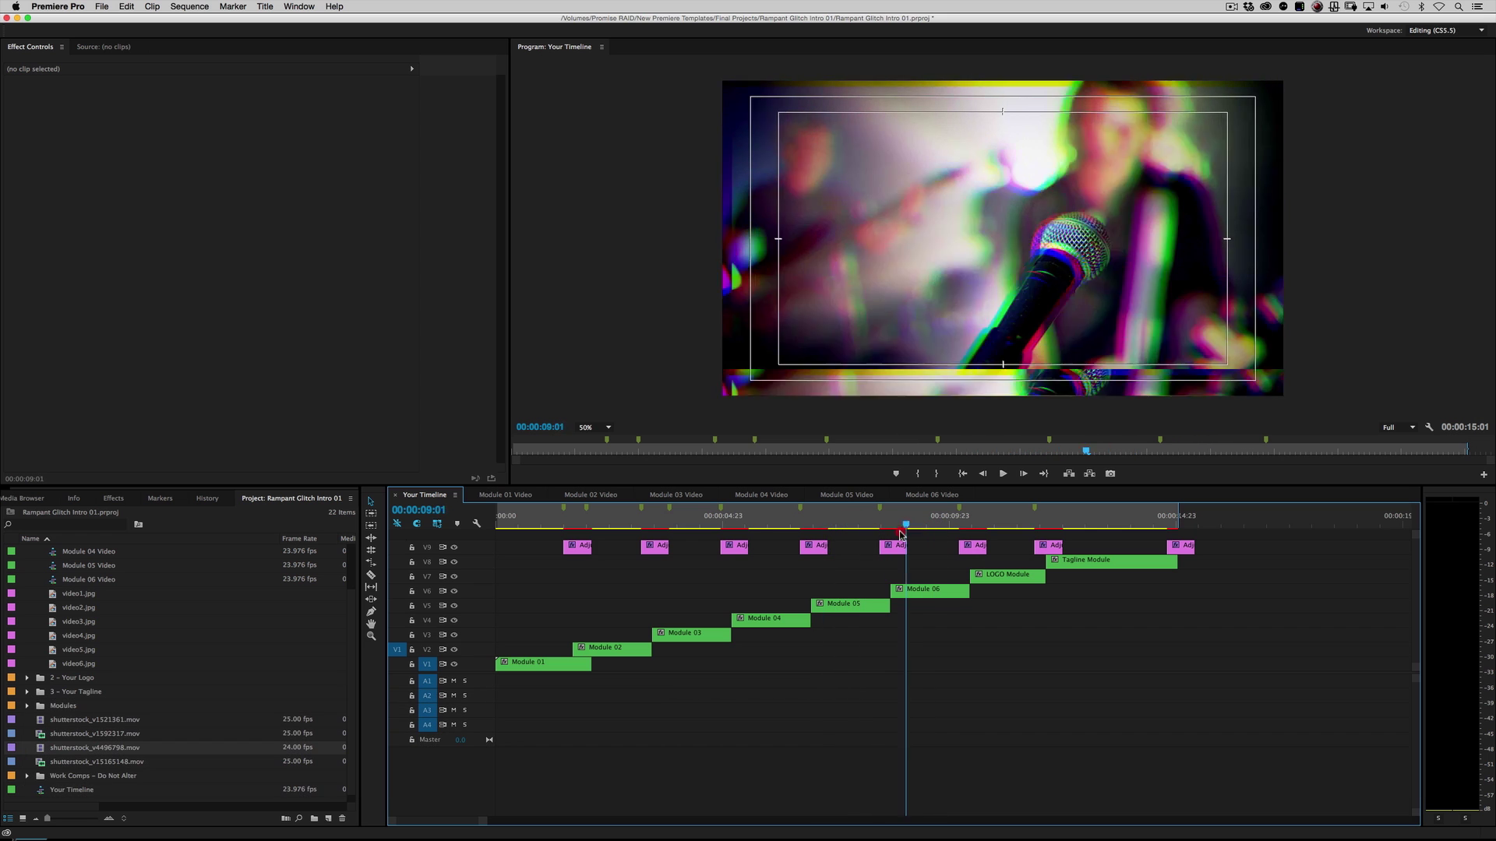
left_click(578, 526)
left_click_drag(579, 528, 1091, 532)
Collapse the 1 – Your Videos bin and expand the 2 – Your Logo bin
scroll(54, 549, "up", 2)
left_click(80, 552)
left_click(27, 554)
left_click(27, 565)
left_click(86, 569)
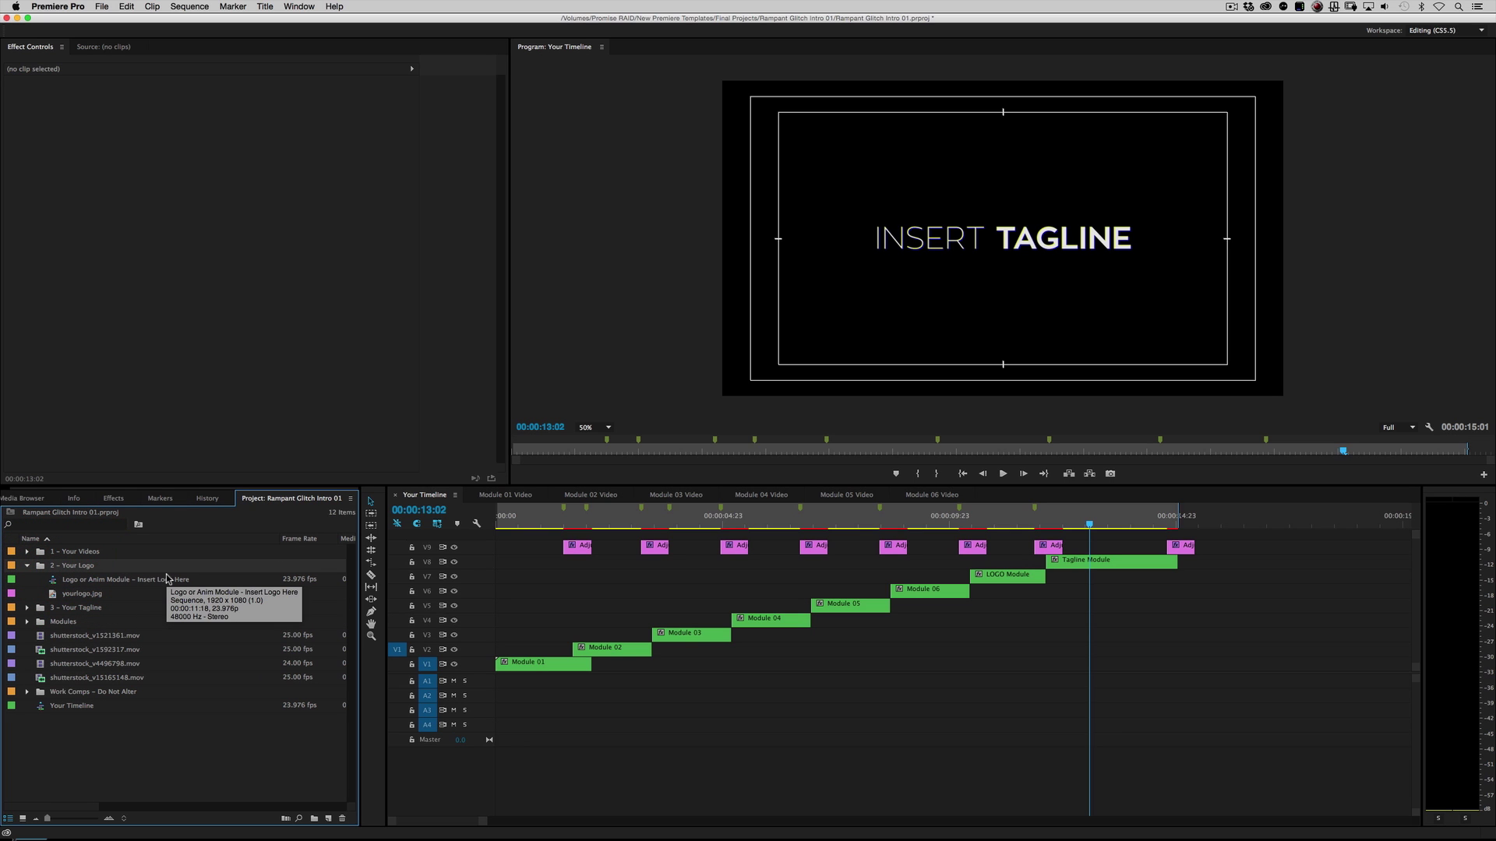
Import Rampant Design Tools Bug K.ai and place it on V2 of the Logo or Anim Module sequence
double_click(87, 581)
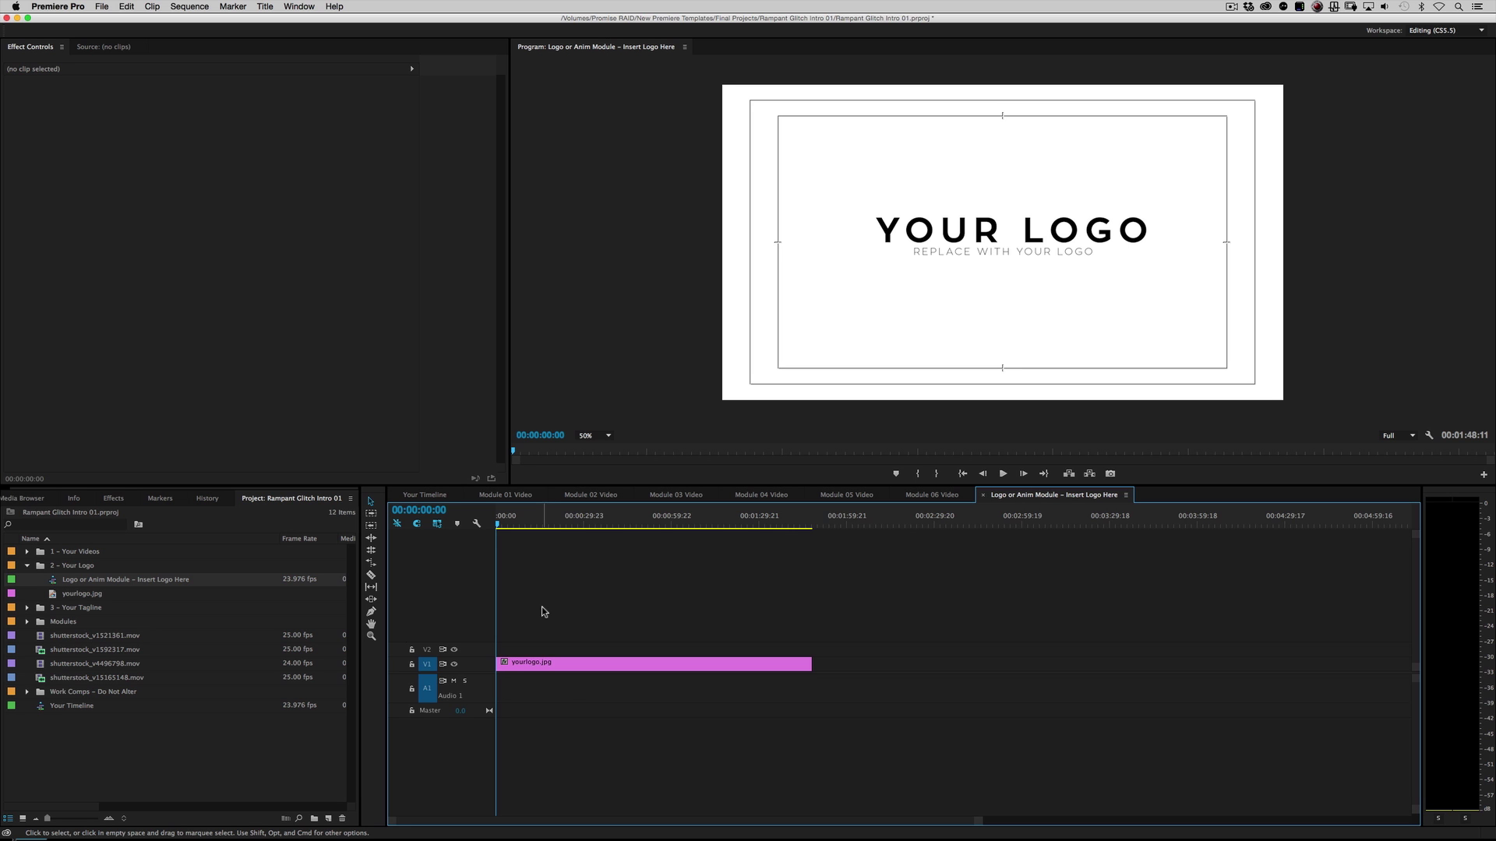
key("super+i")
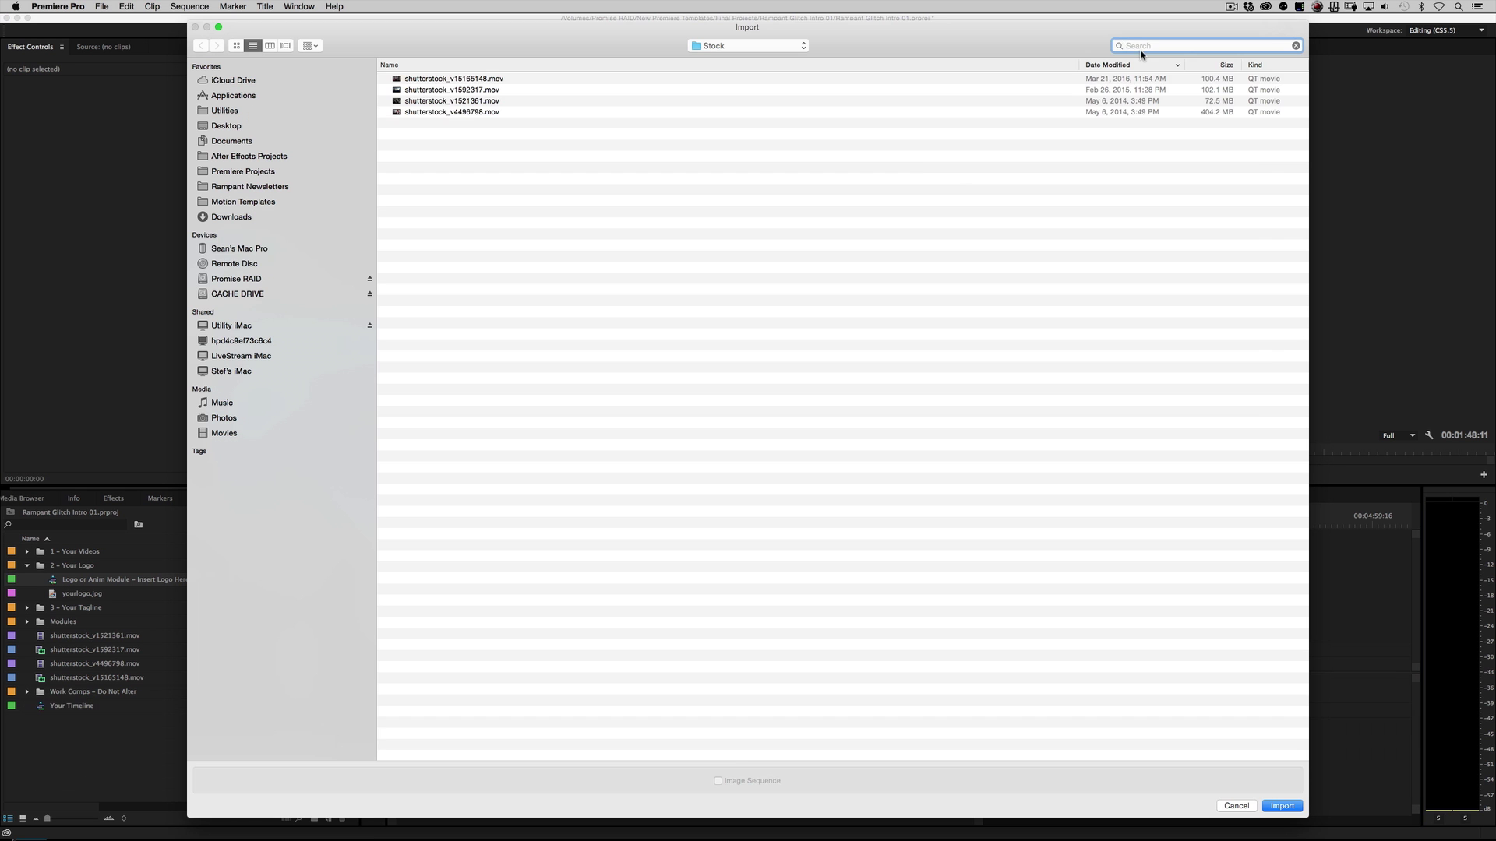
left_click(483, 116)
double_click(483, 116)
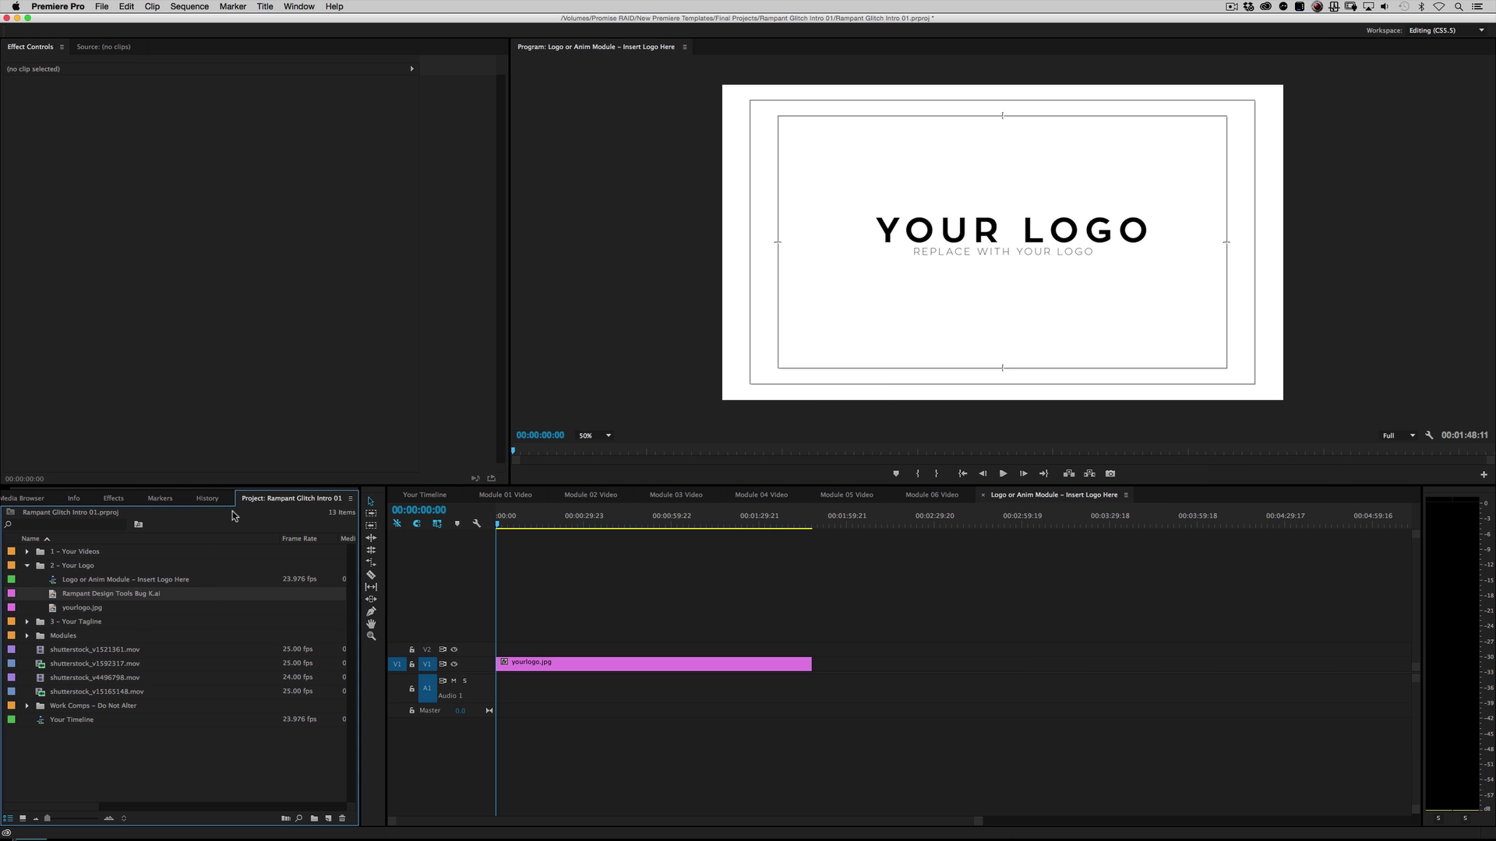
left_click_drag(90, 595, 811, 648)
Turn off V1 output to hide yourlogo.jpg, then preview the logo section in Your Timeline
left_click(518, 521)
left_click(562, 662)
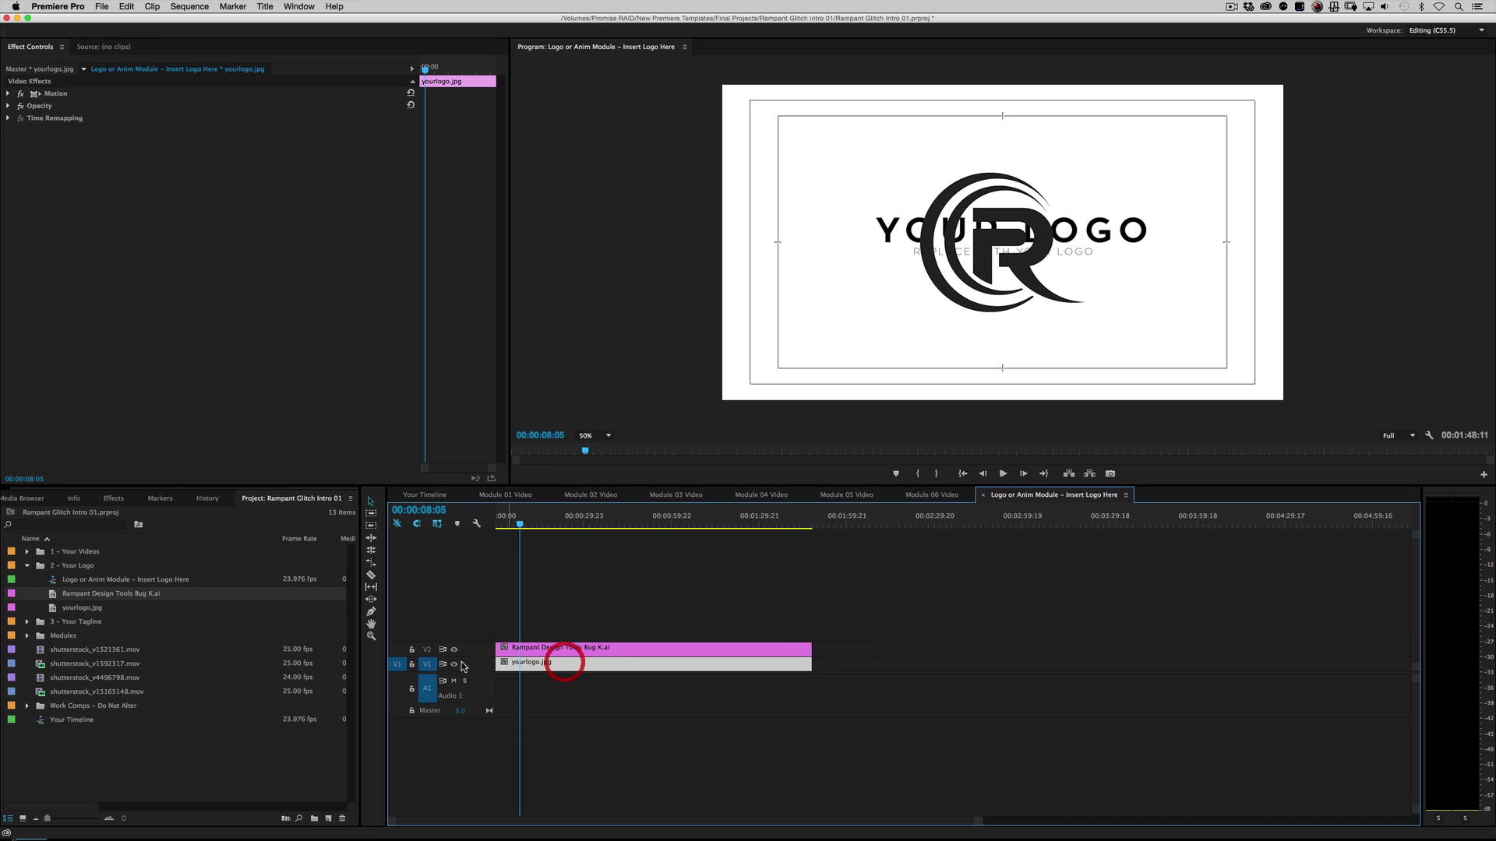
left_click(455, 665)
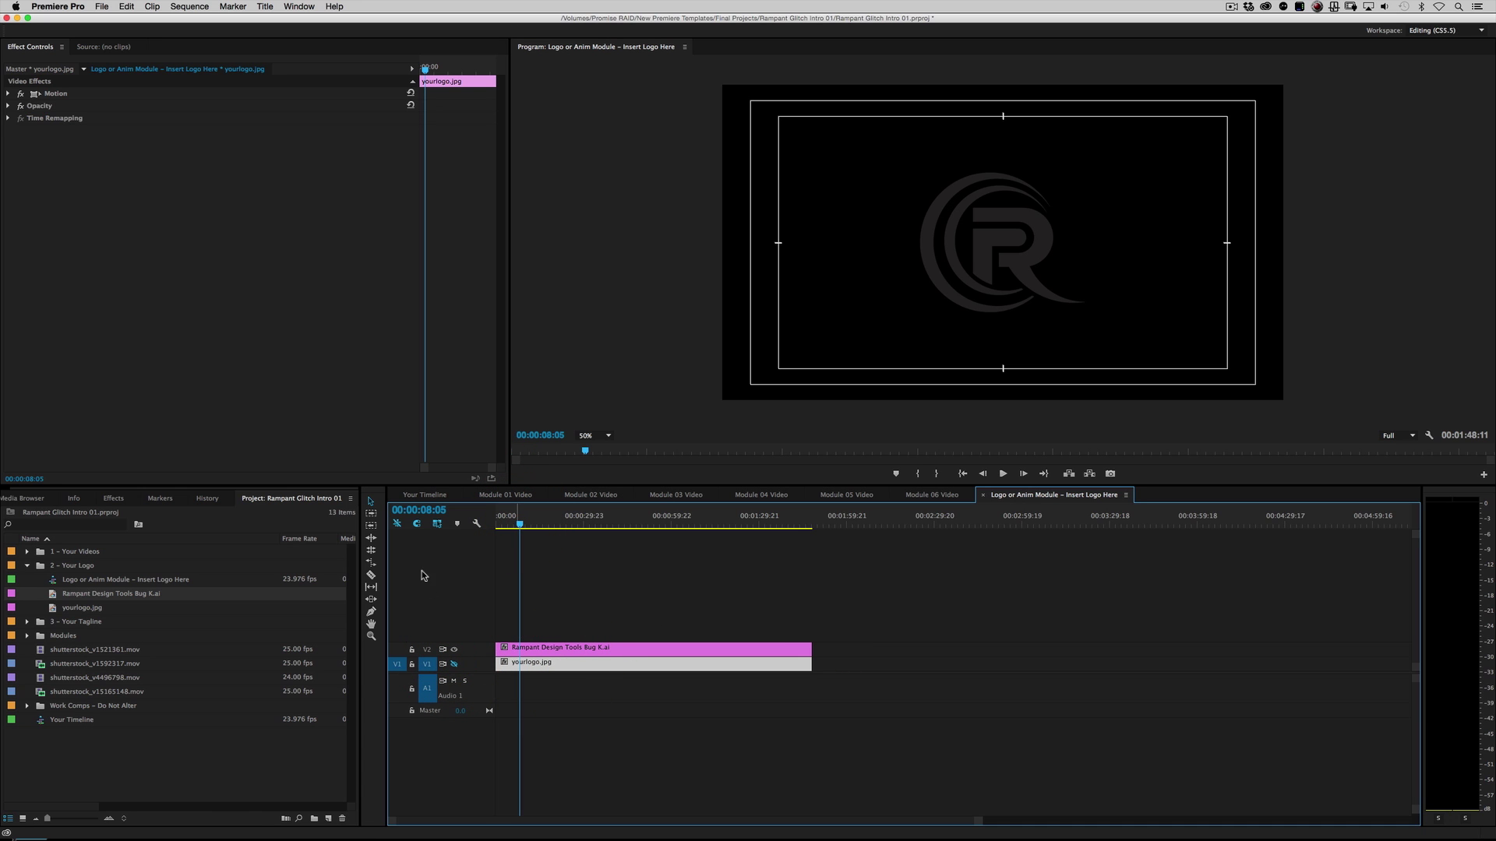
left_click_drag(519, 522, 427, 521)
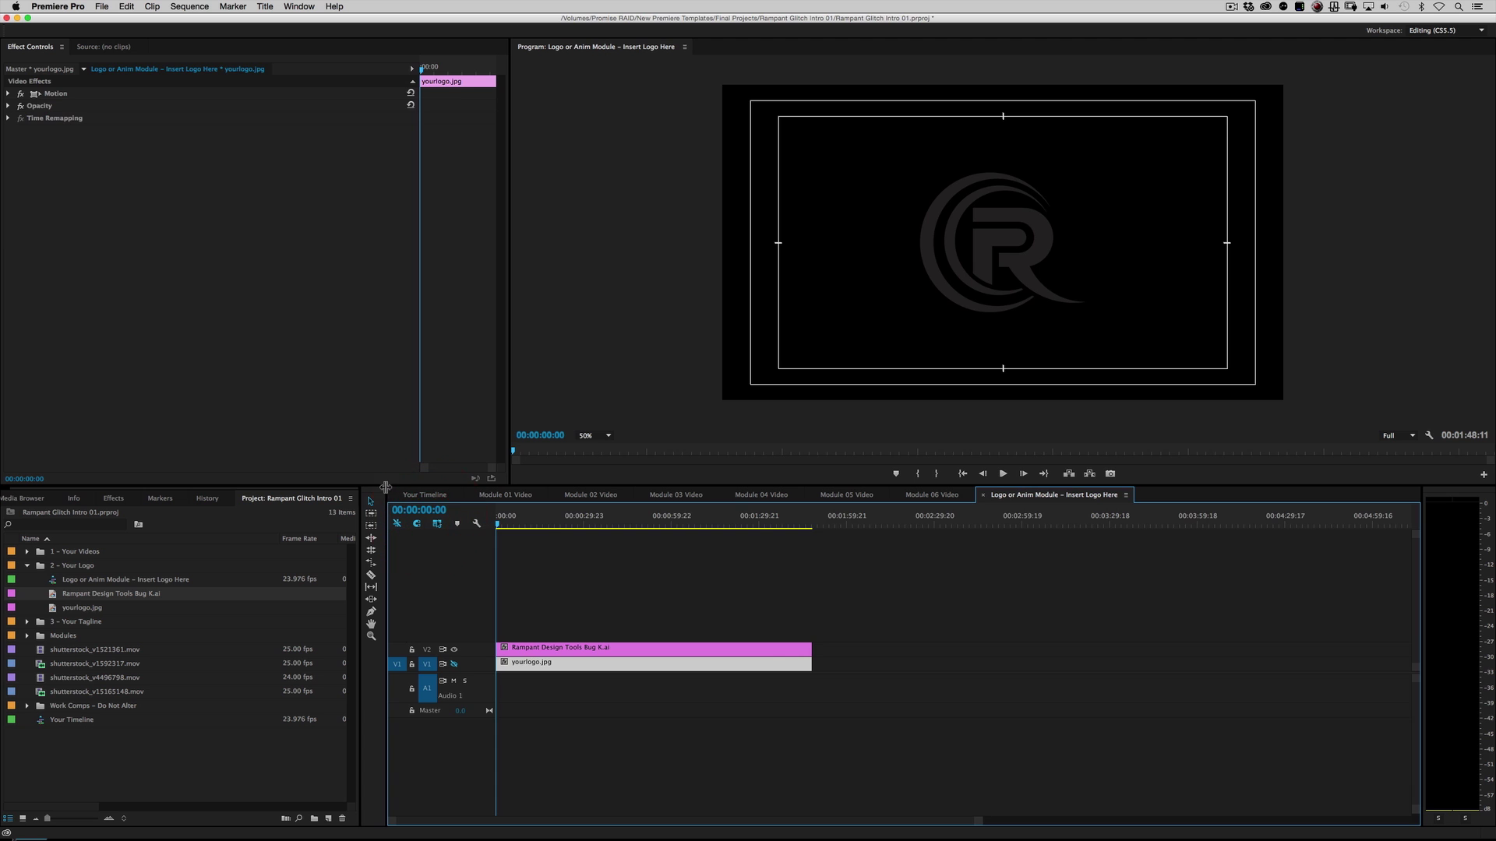
left_click(403, 495)
left_click(994, 507)
left_click_drag(995, 506, 939, 510)
key("space")
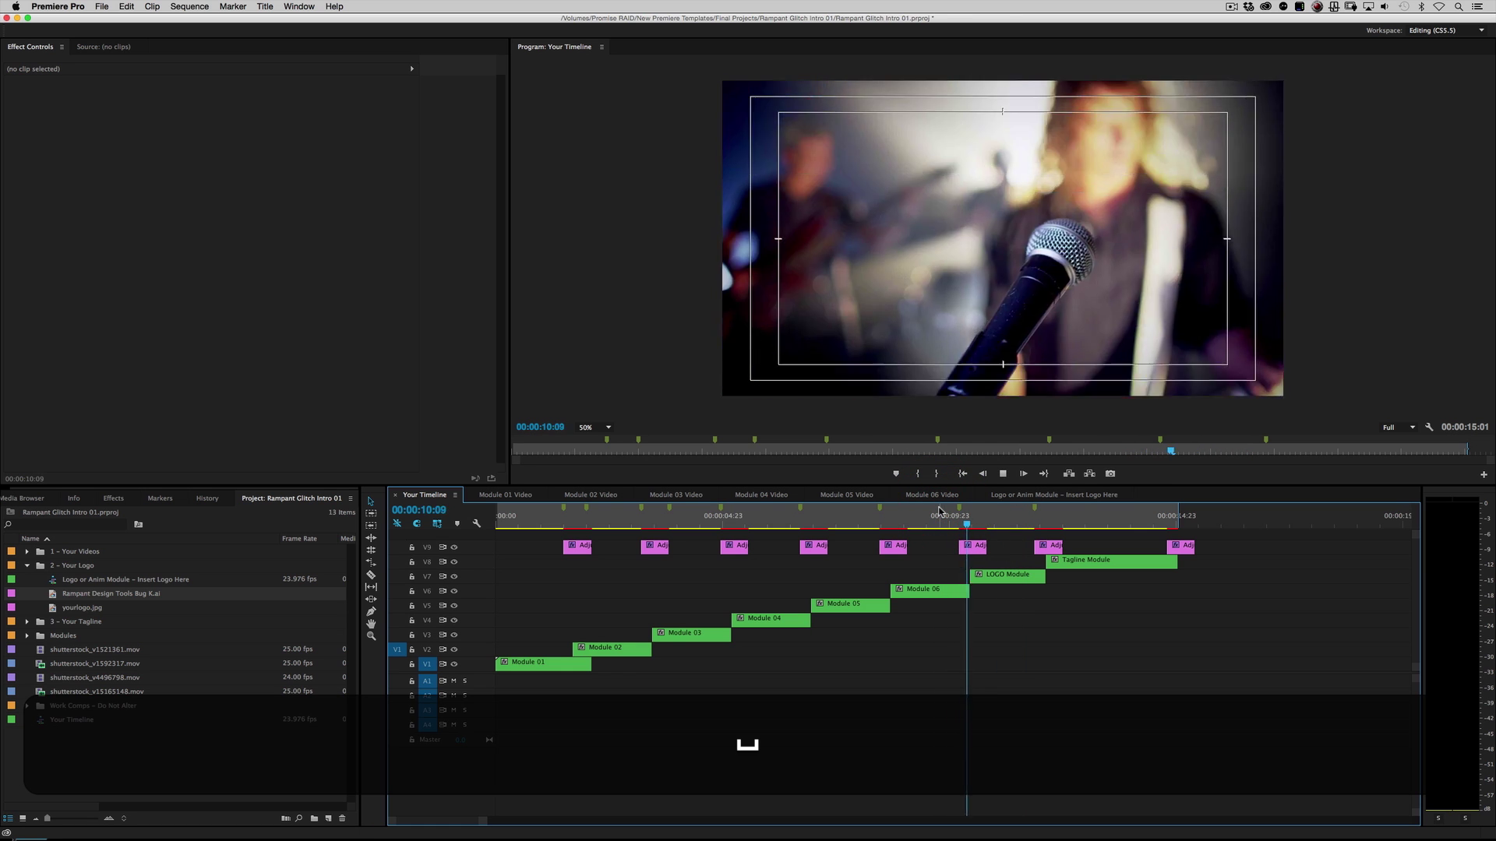
Stop at the tagline, collapse 2 – Your Logo, expand 3 – Your Tagline and select its sequence
key("space")
left_click_drag(1045, 520, 1093, 517)
left_click(27, 566)
left_click(27, 580)
left_click(71, 609)
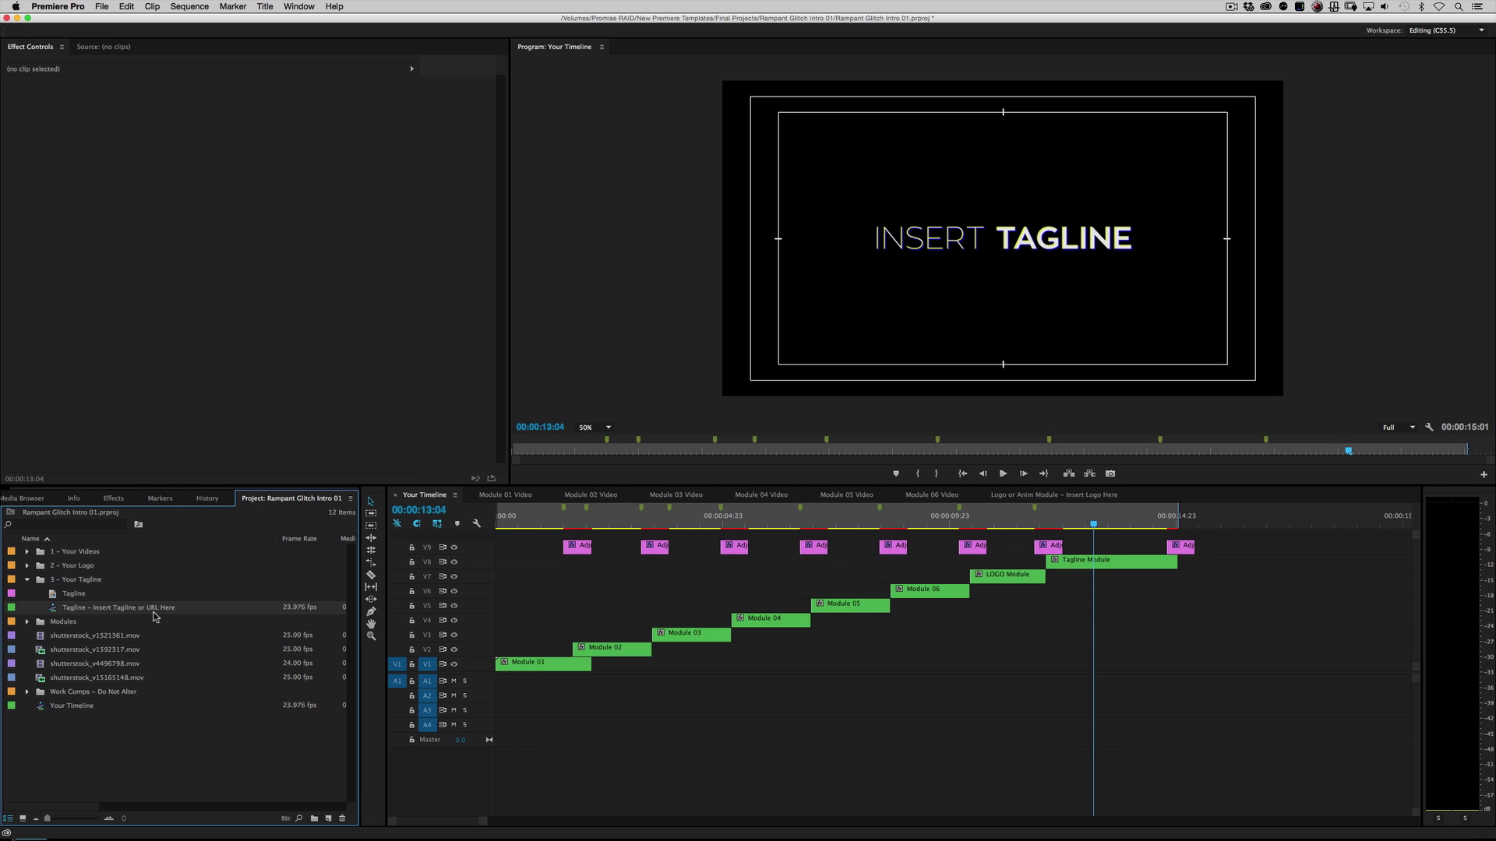
In the Tagline sequence's title, replace INSERT with RUN and TAGLINE with RAMPANT
left_click(164, 610)
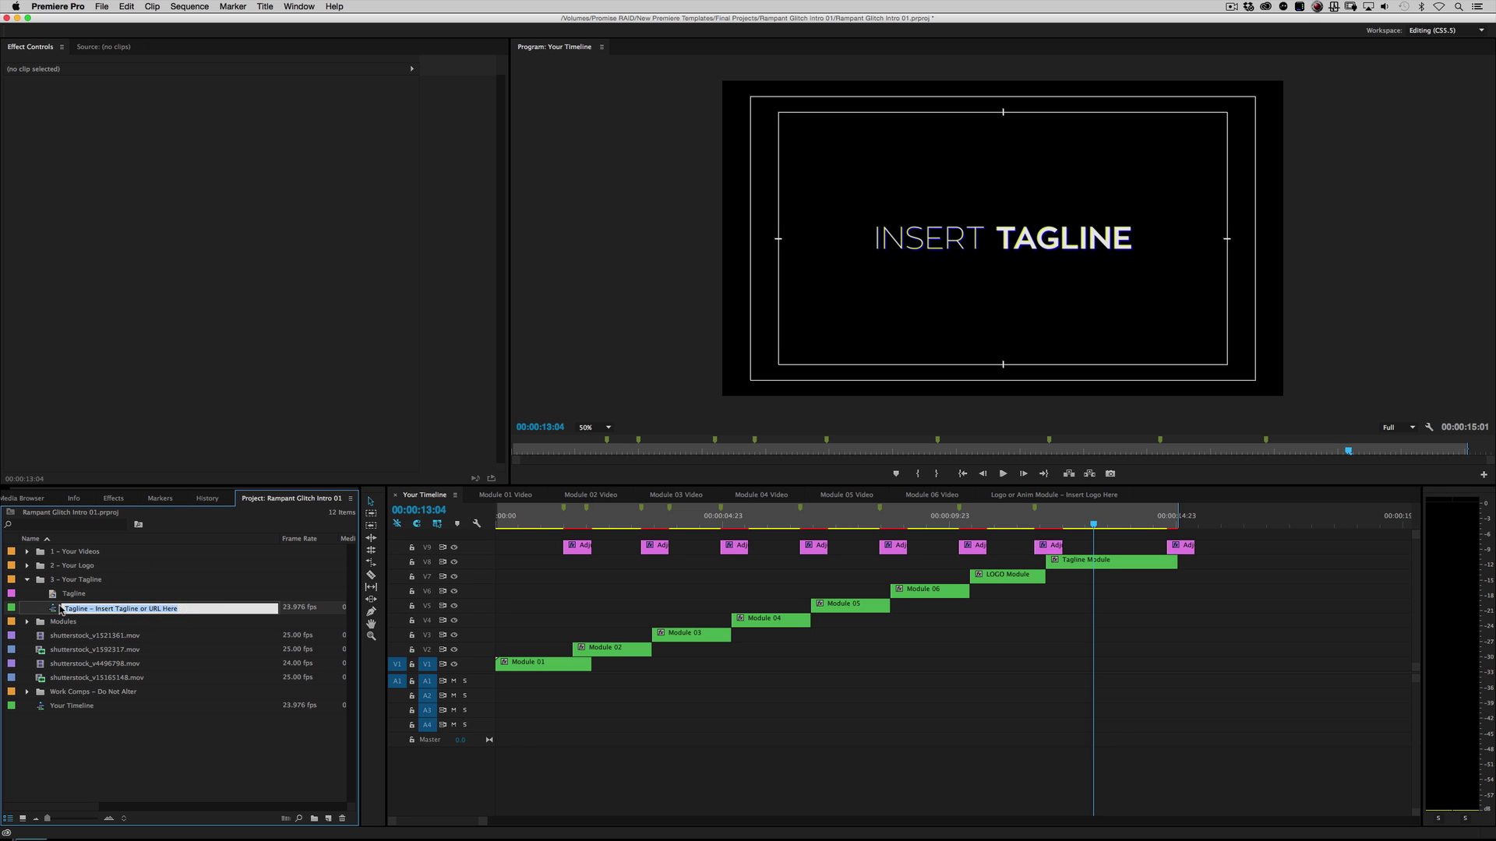
double_click(63, 610)
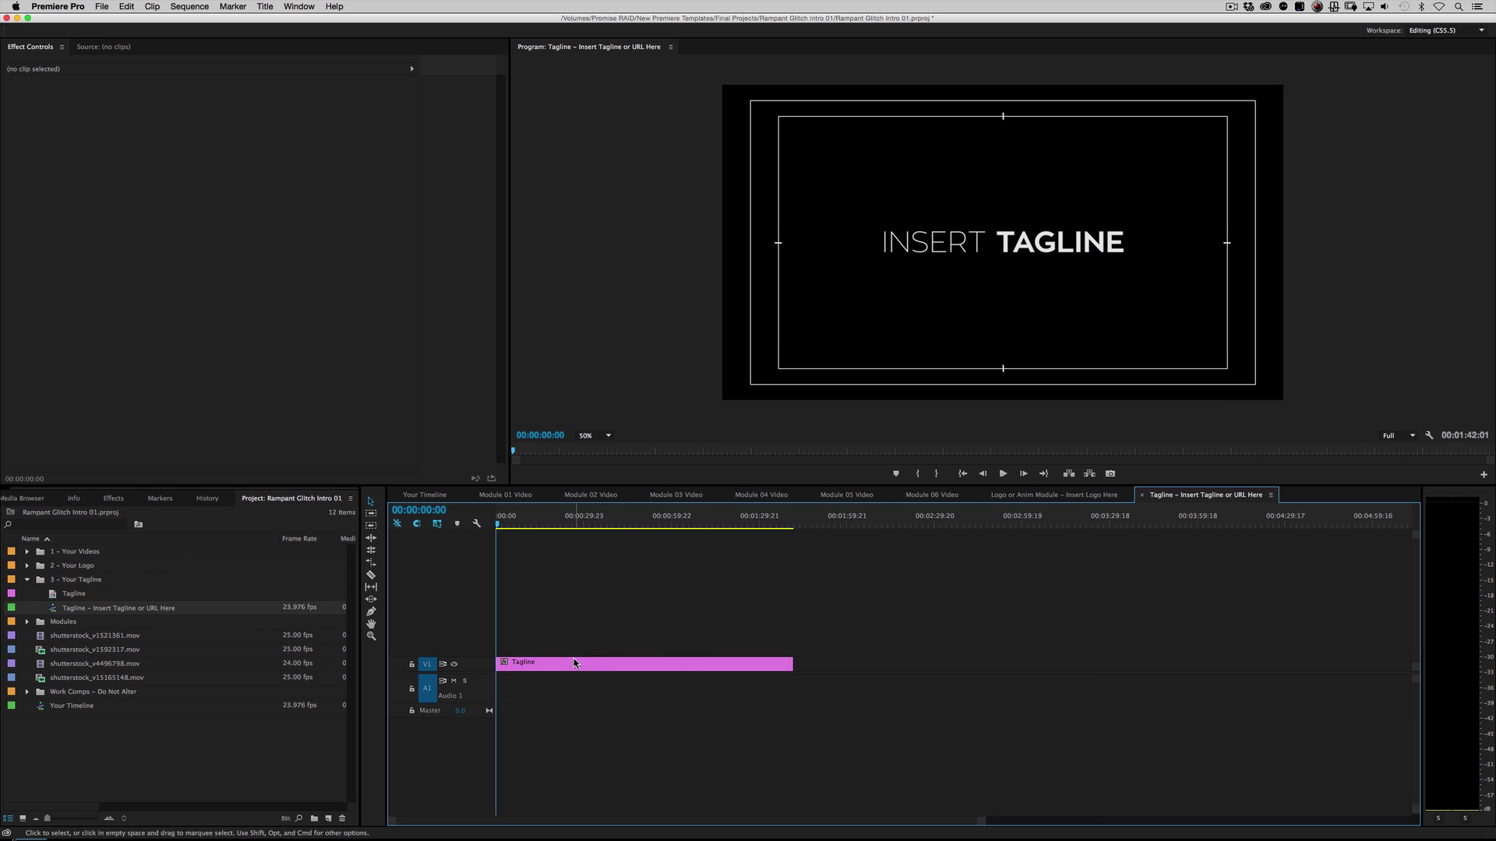
double_click(575, 661)
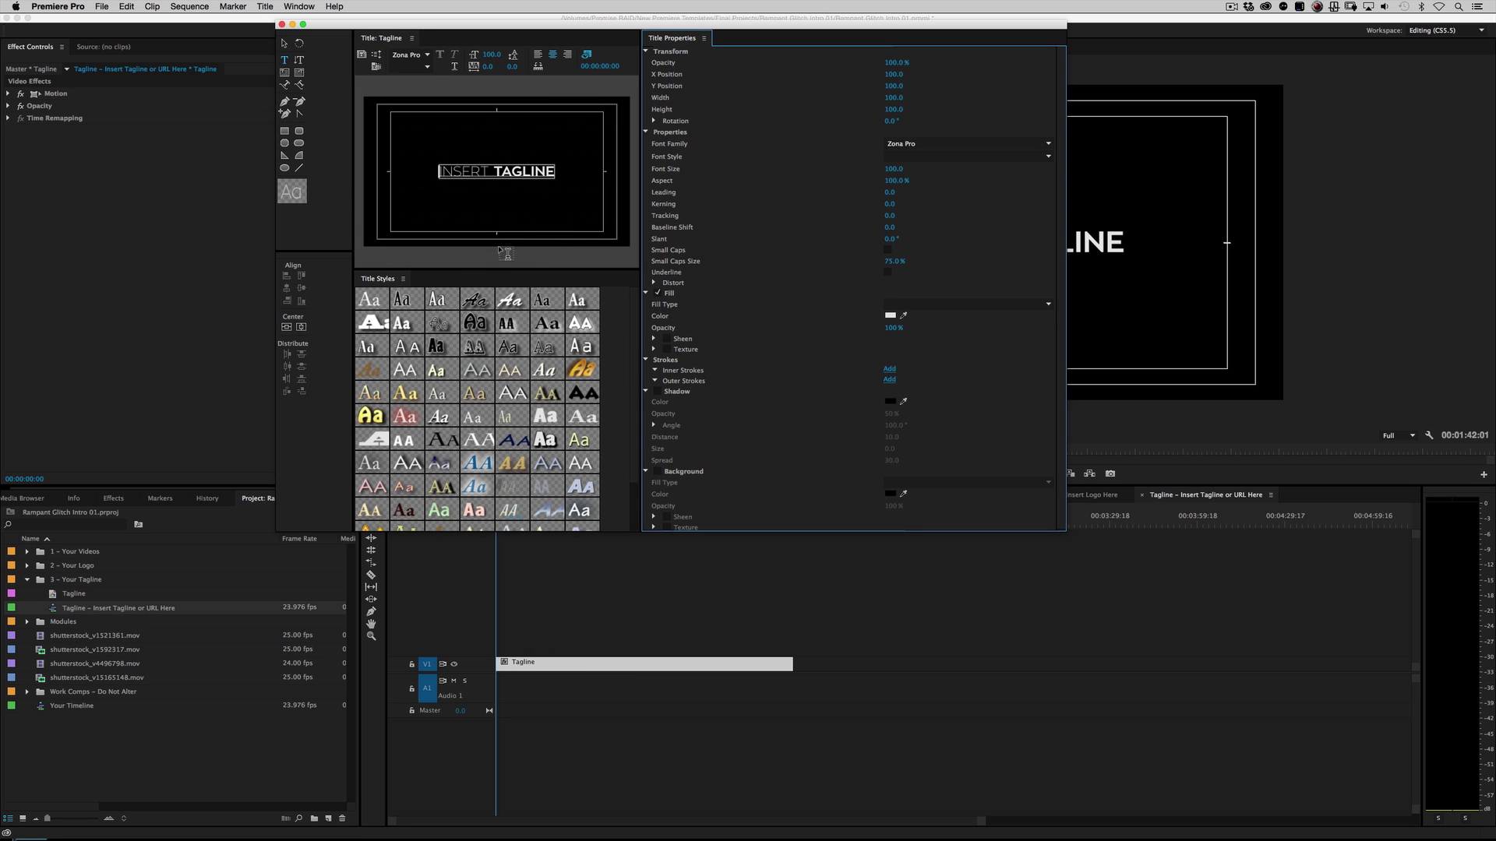
double_click(483, 170)
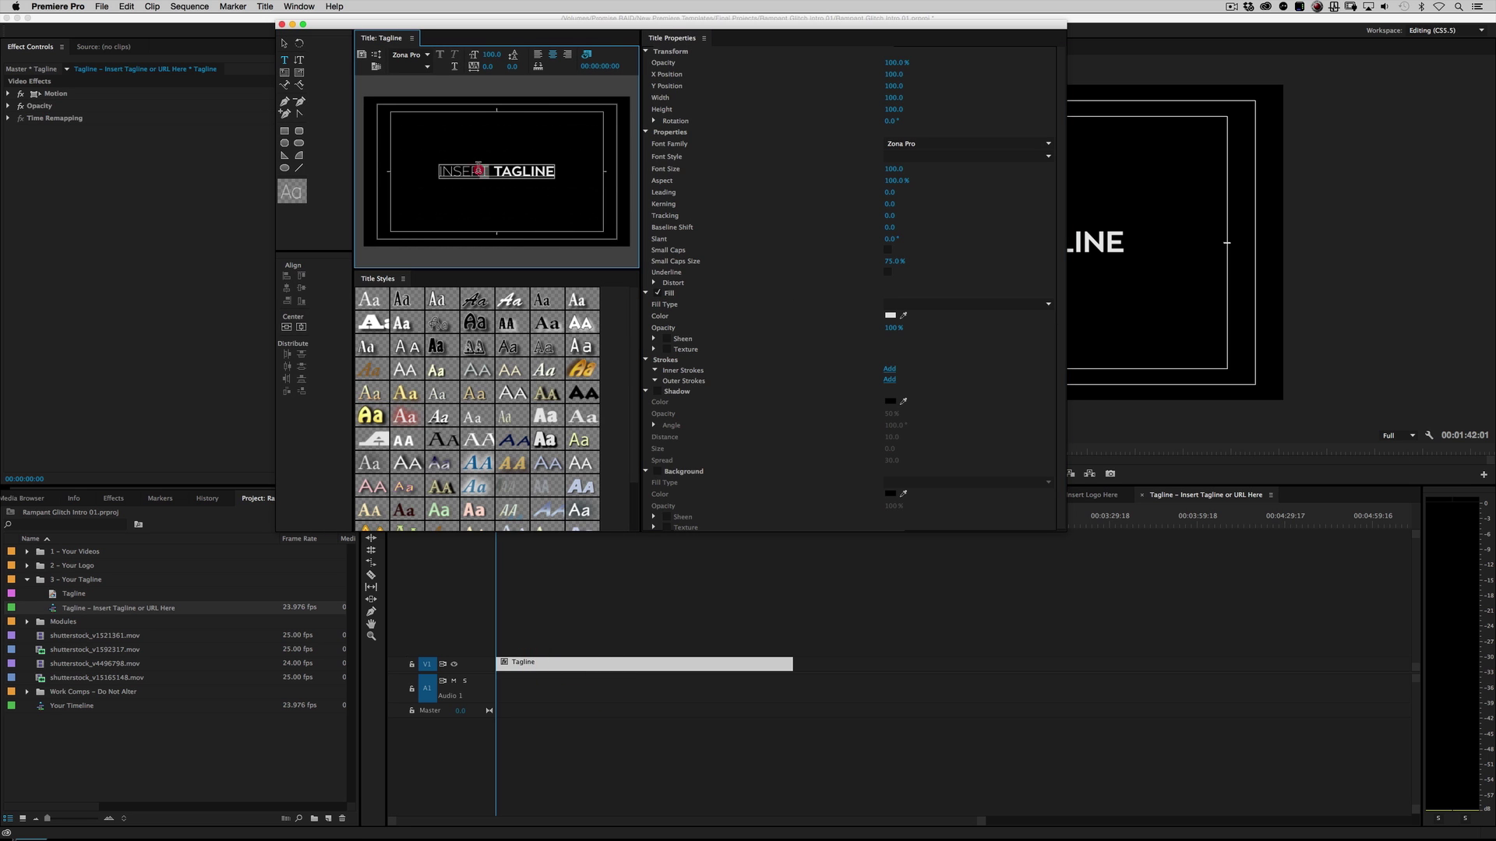
type("RUN")
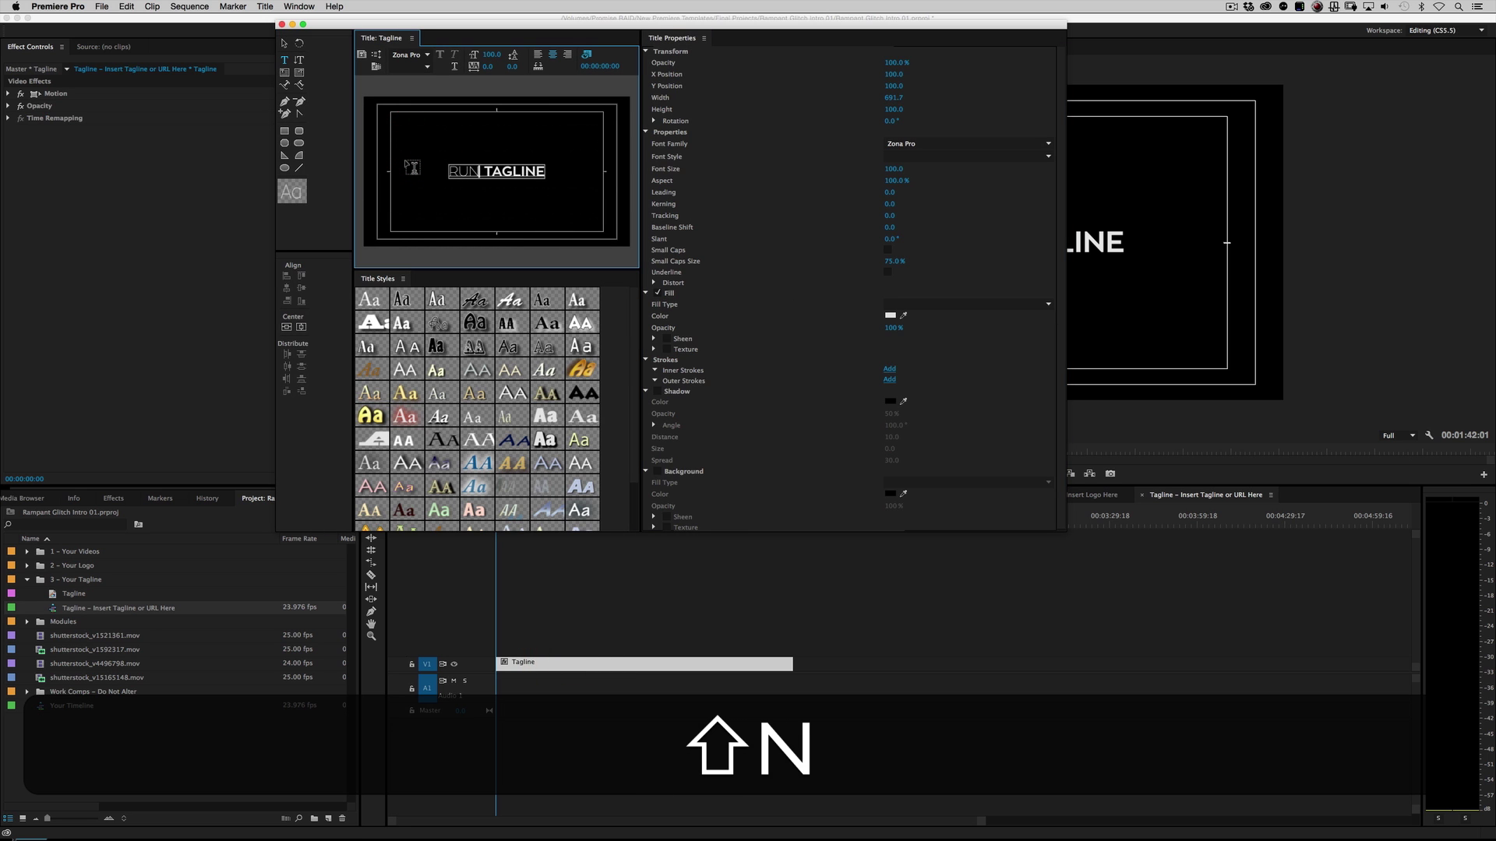
double_click(536, 174)
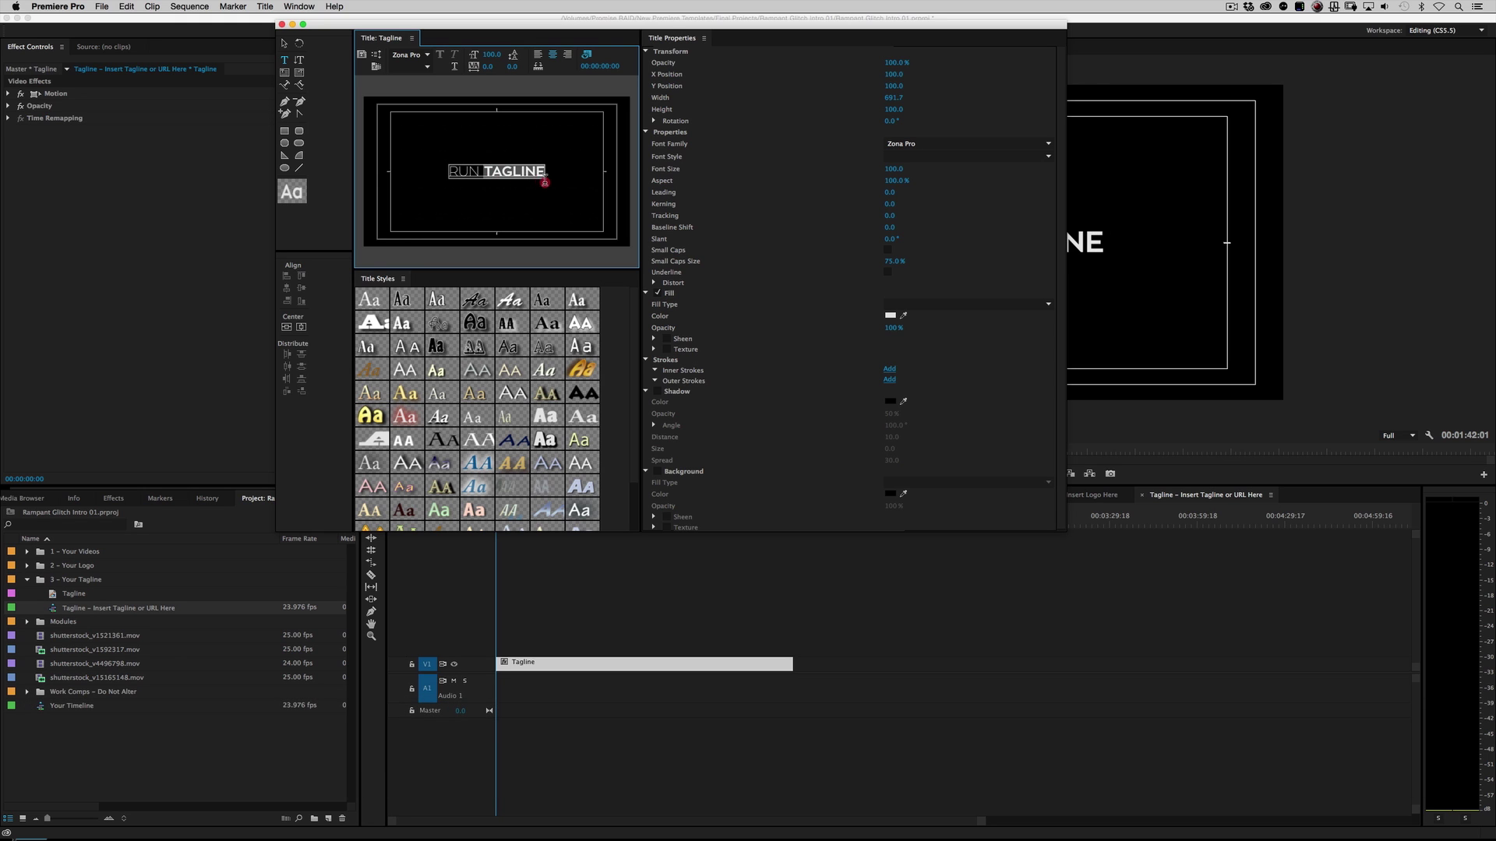
type("RAMPANT")
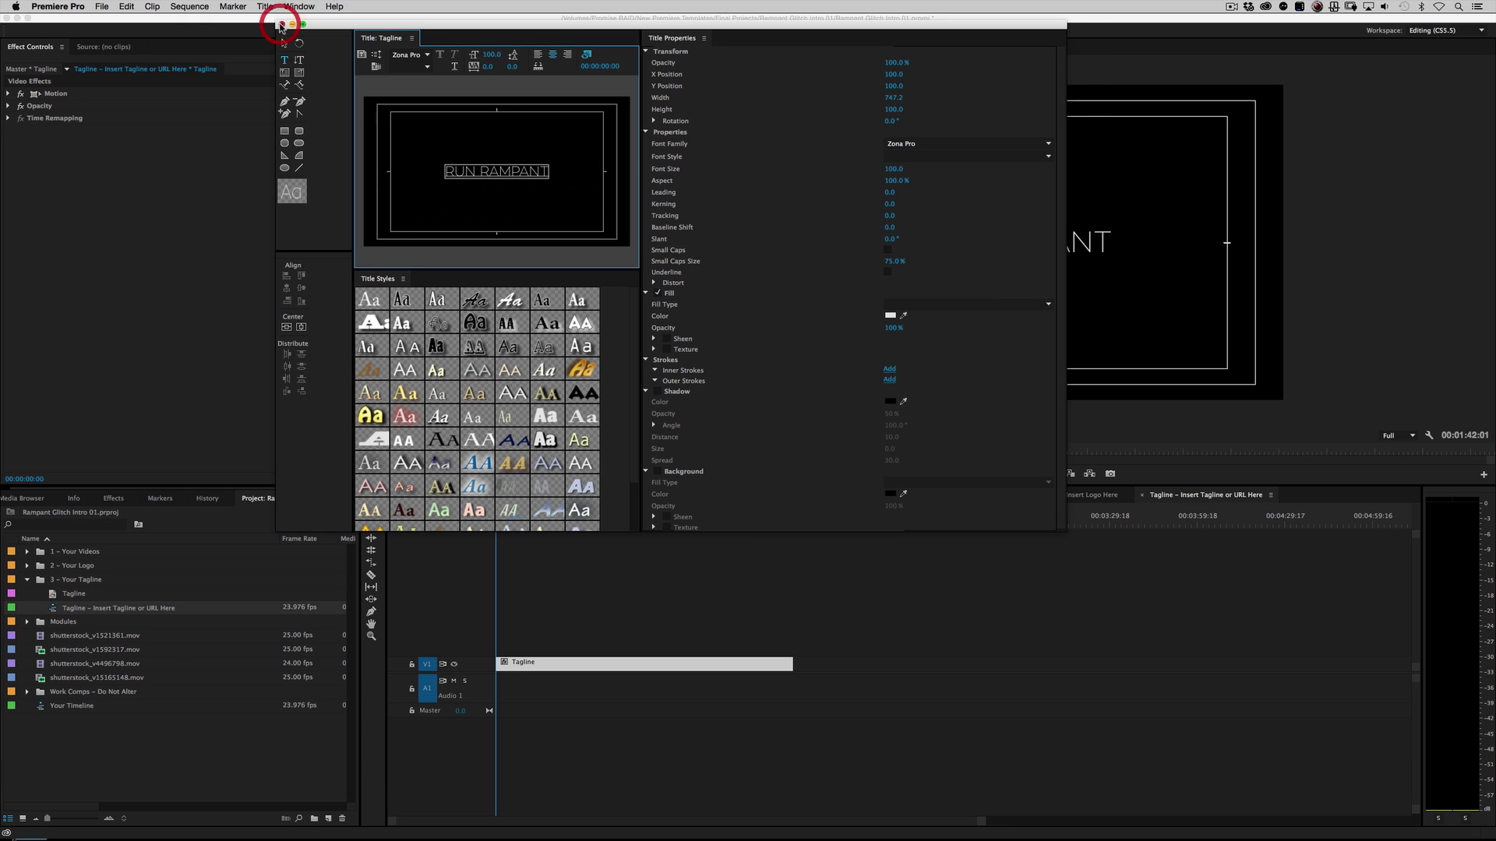
left_click(282, 24)
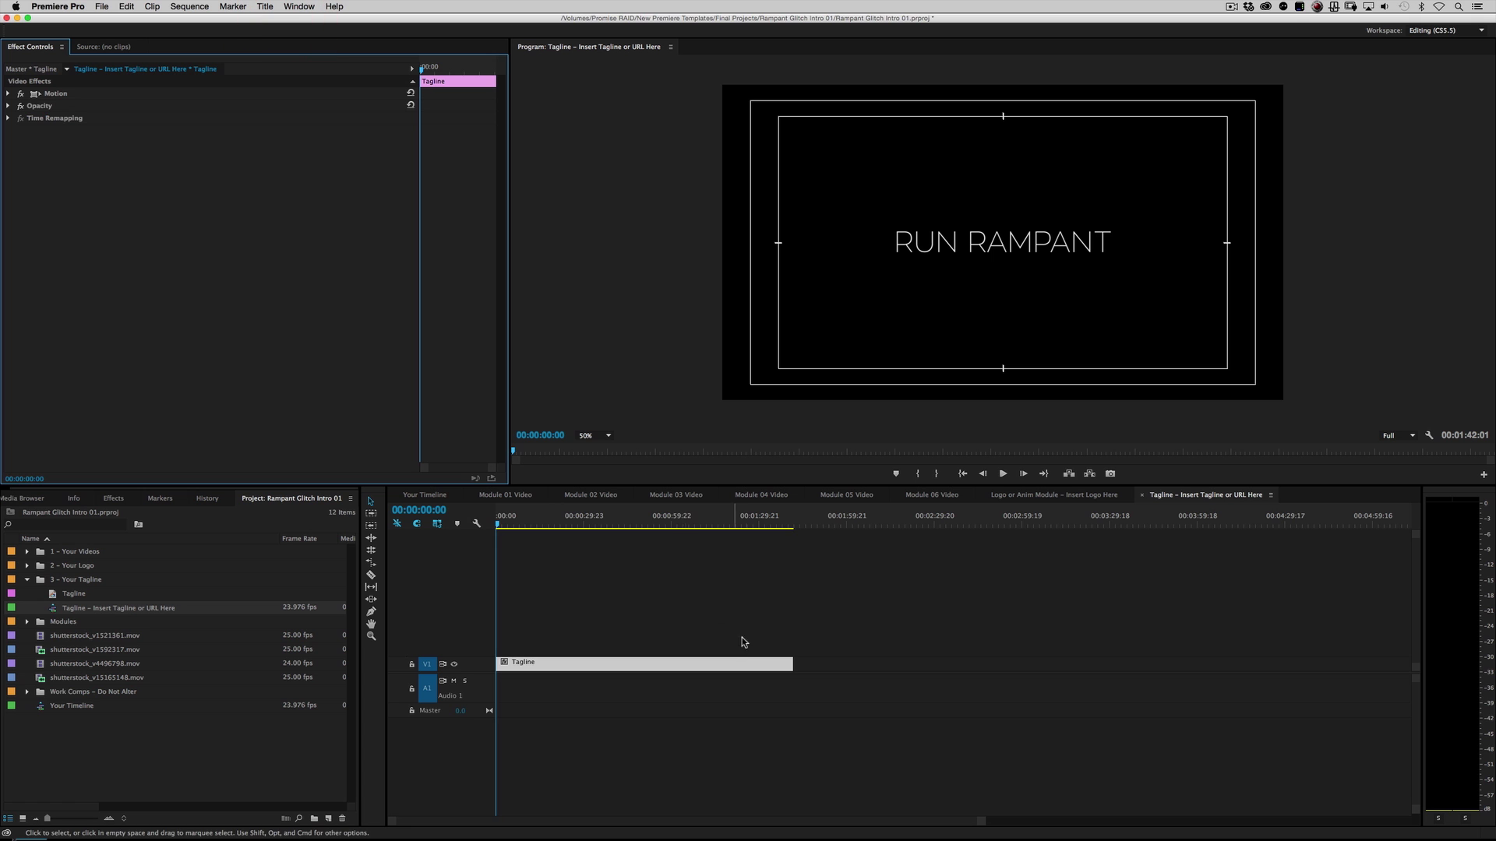
Rewind Your Timeline to the start, play it briefly, and scrub through the modules
left_click(424, 495)
left_click_drag(1093, 516, 461, 477)
key("space")
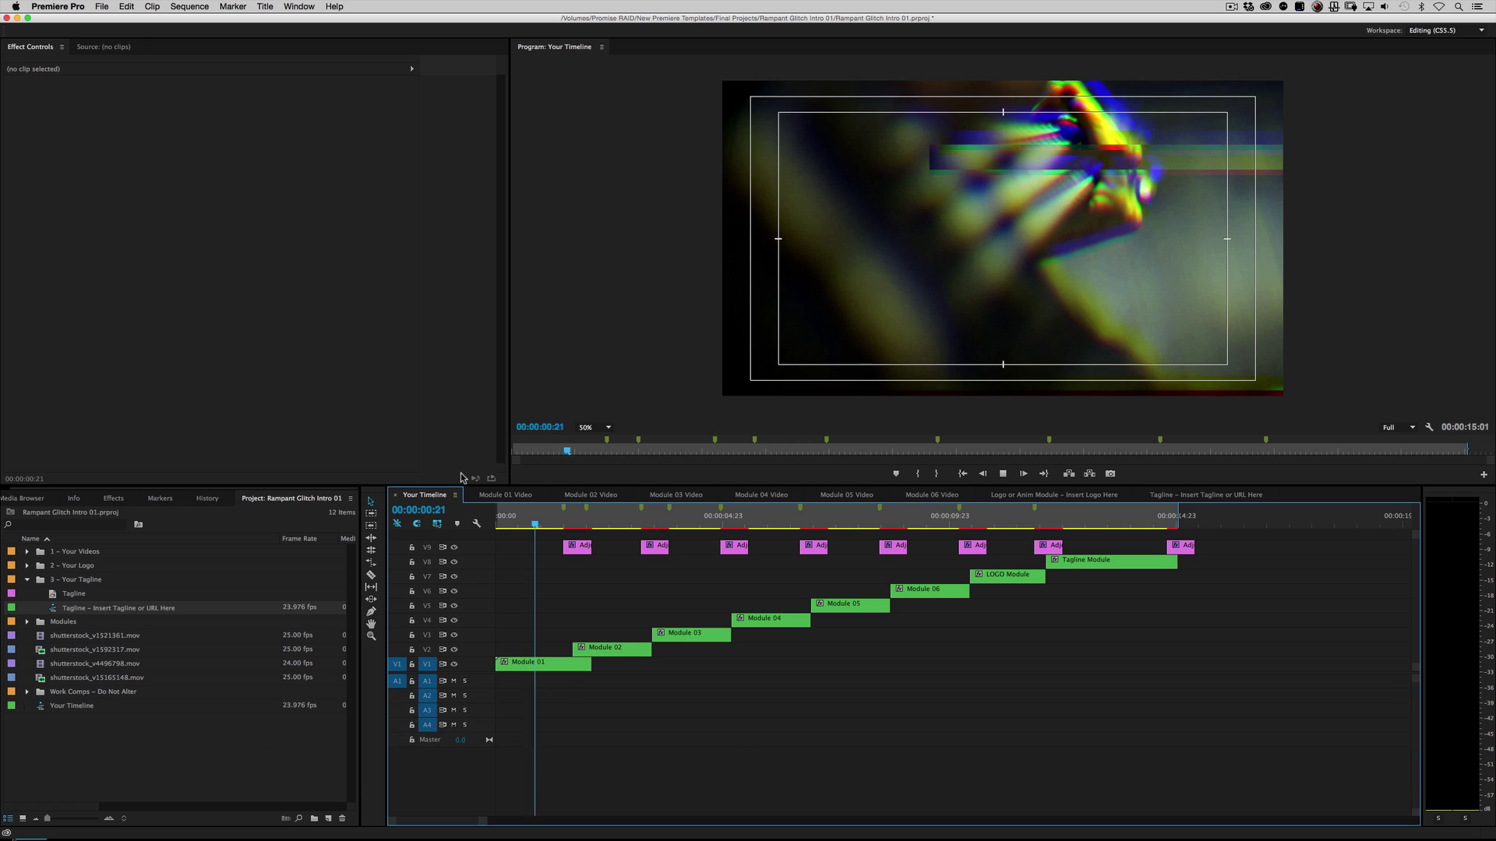
key("space")
left_click_drag(563, 521, 480, 515)
left_click(53, 710)
left_click(99, 6)
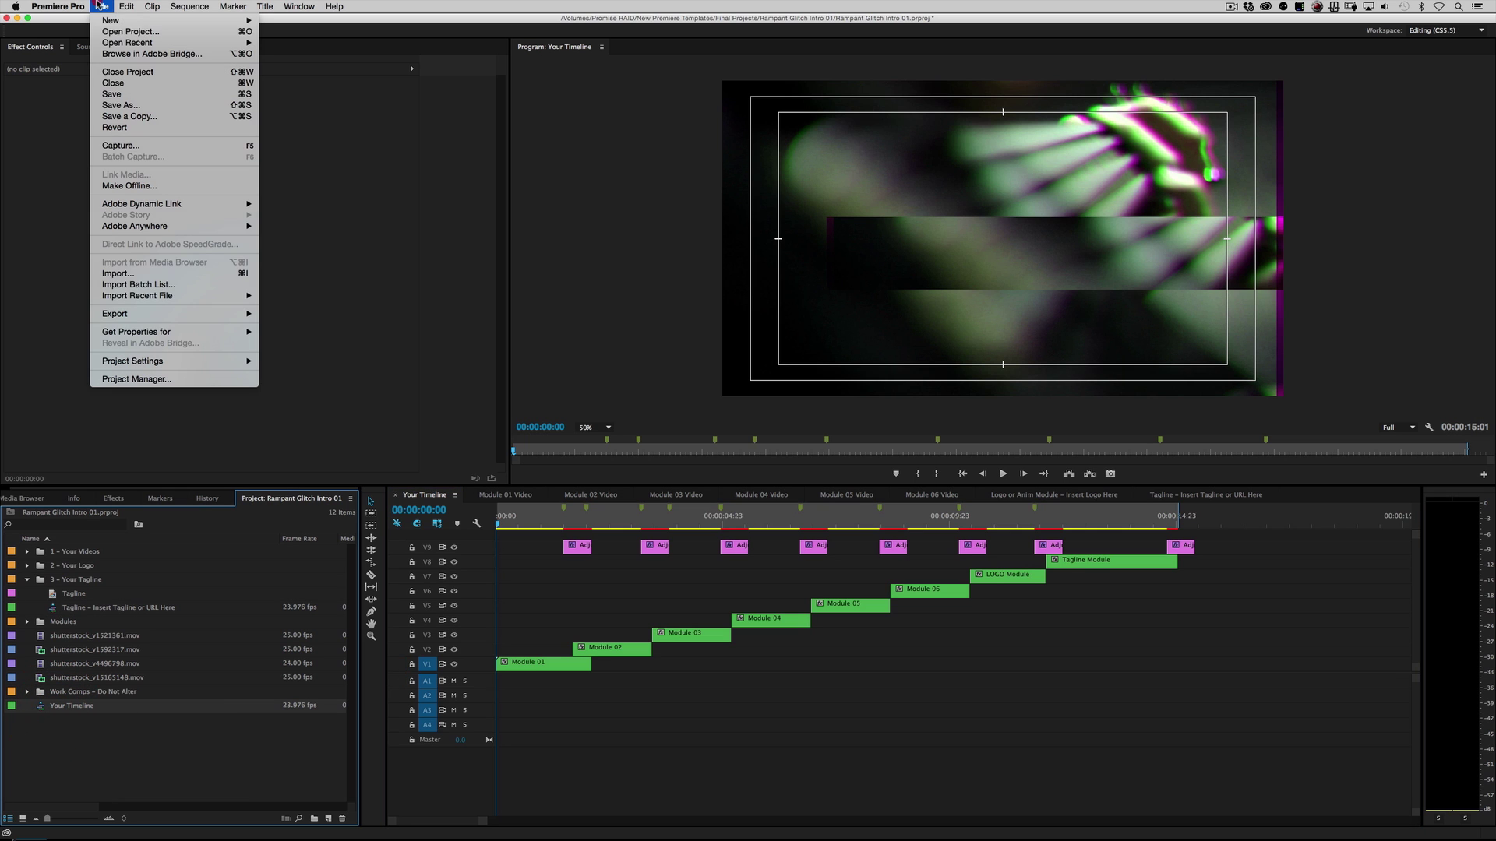
mouse_move(112, 314)
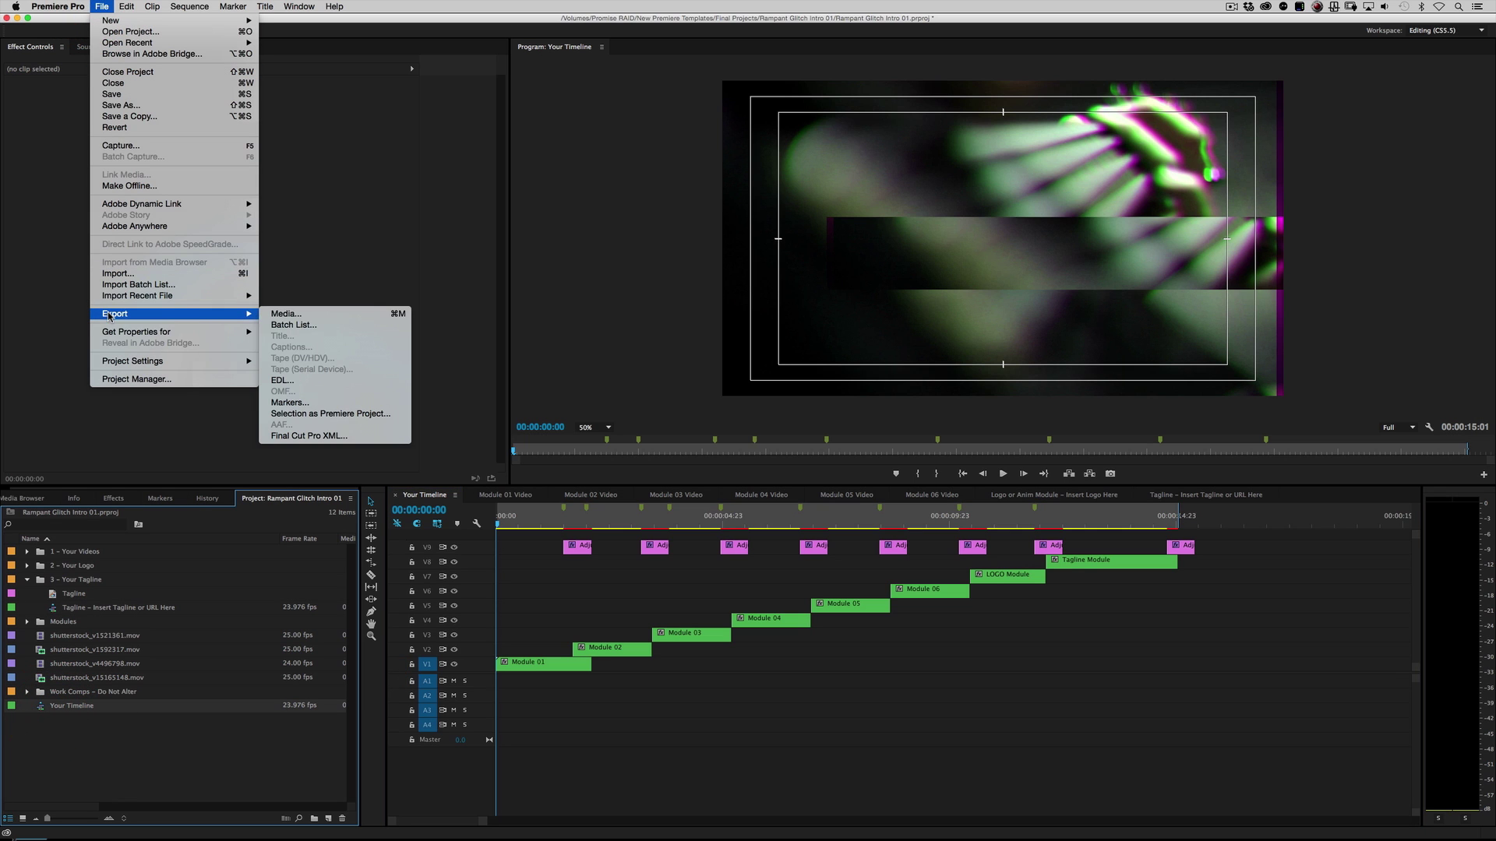
left_click(310, 314)
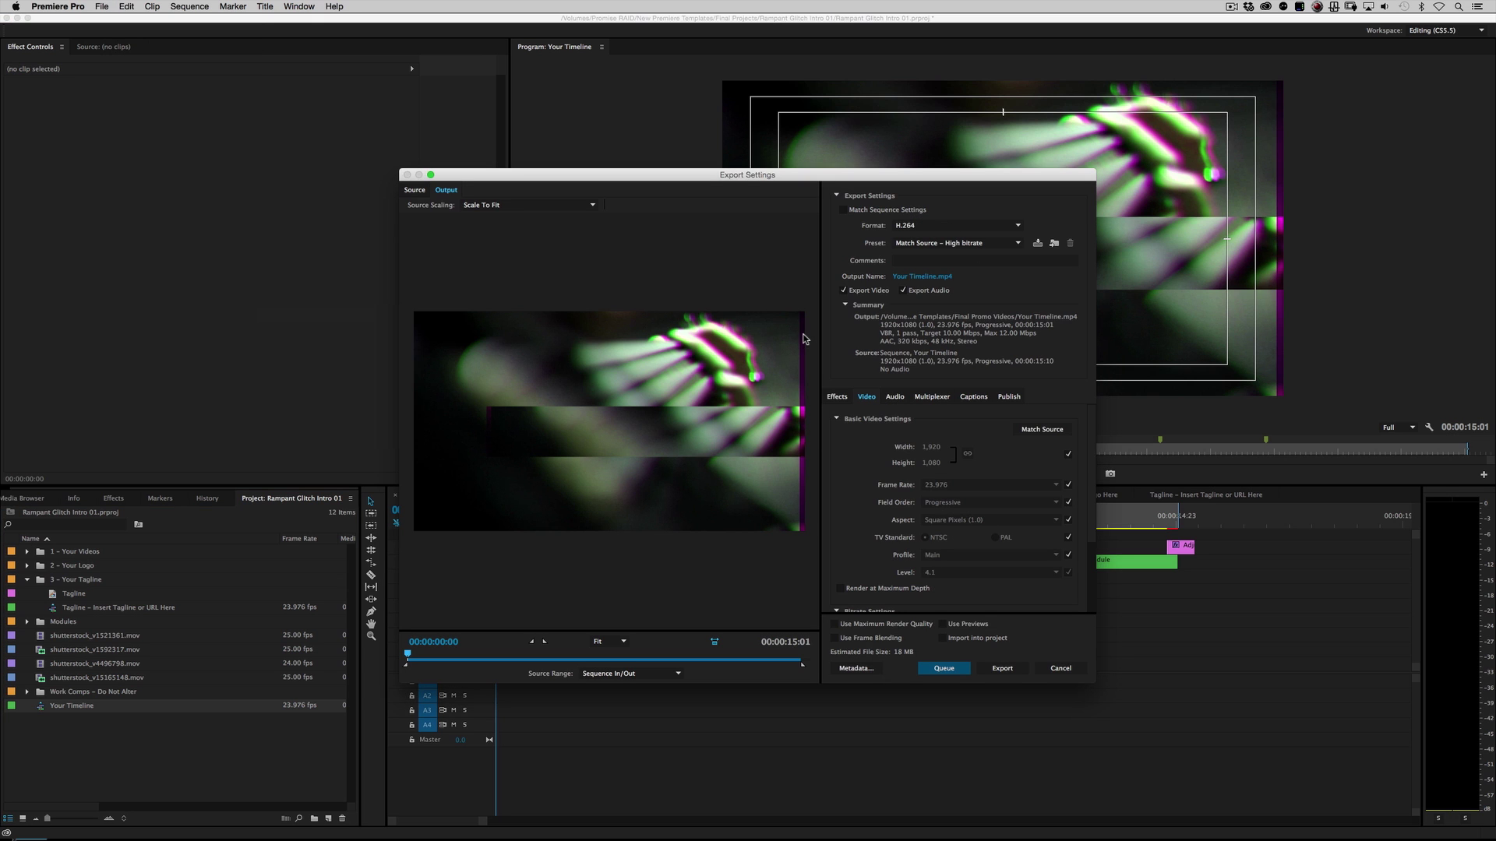
left_click(1061, 668)
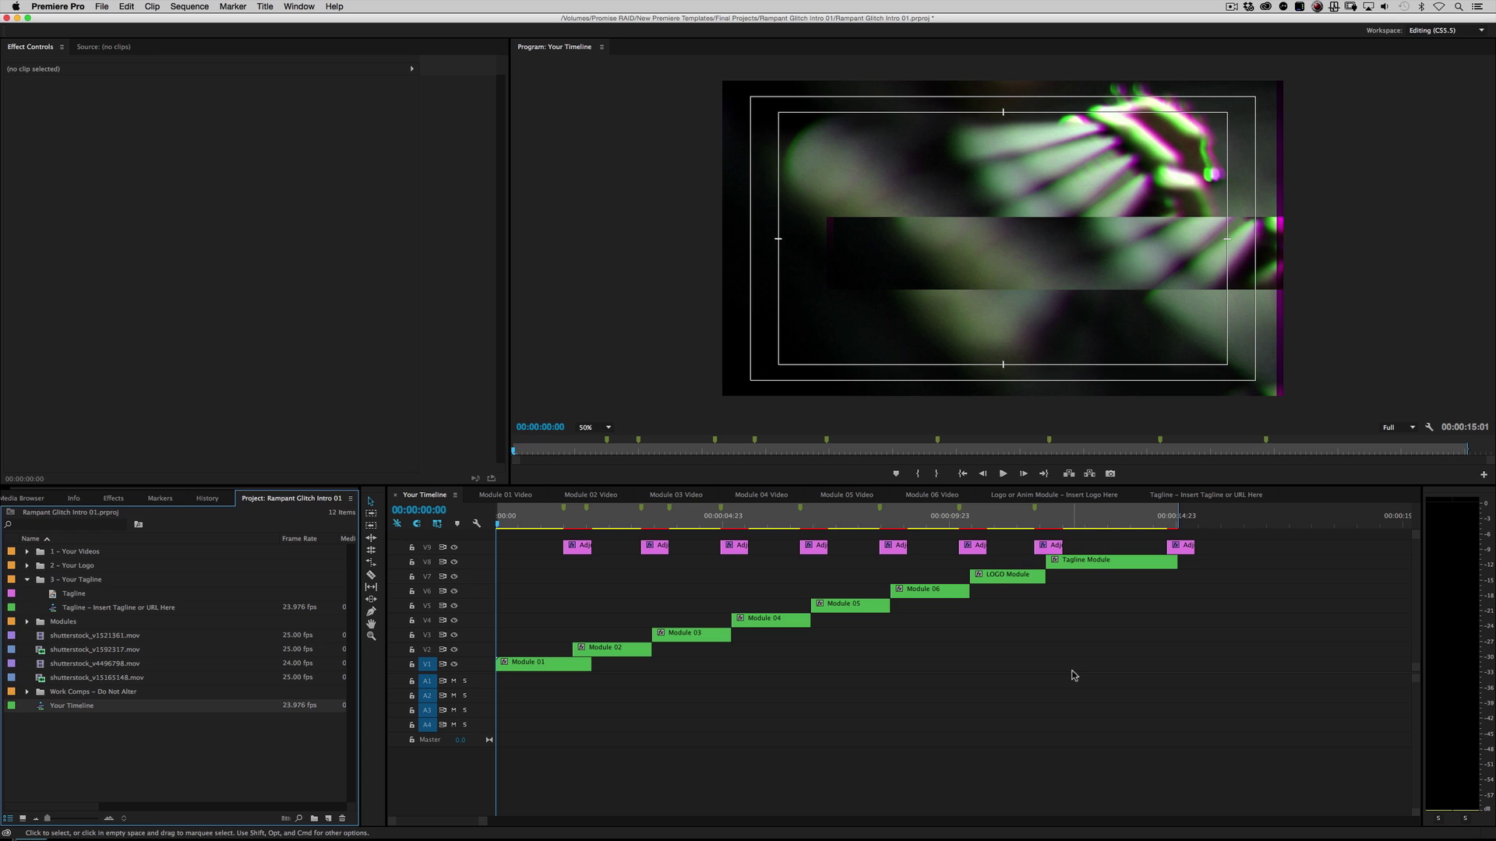